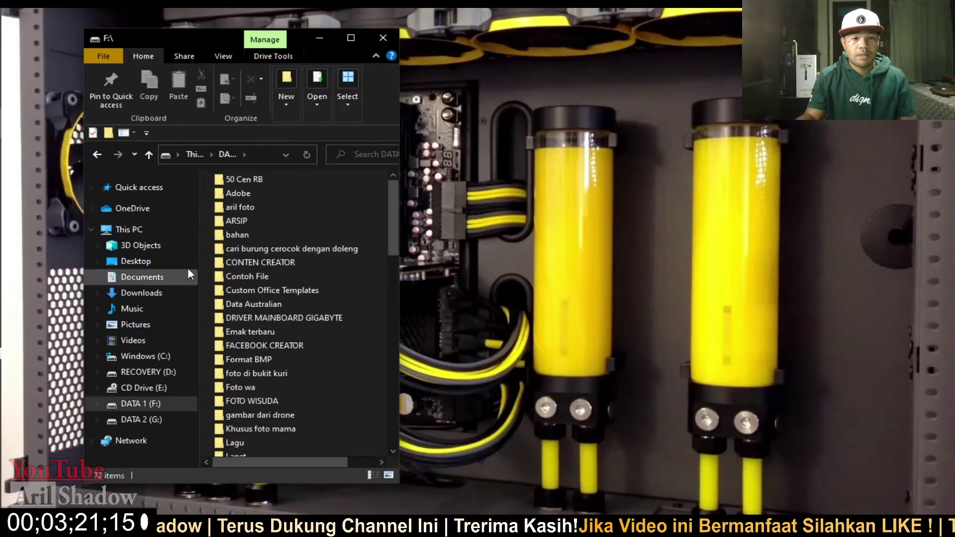
{"action": "scroll", "coordinate": [291, 273], "scroll_direction": "down", "scroll_amount": 1}
{"action": "scroll", "coordinate": [294, 281], "scroll_direction": "down", "scroll_amount": 8}
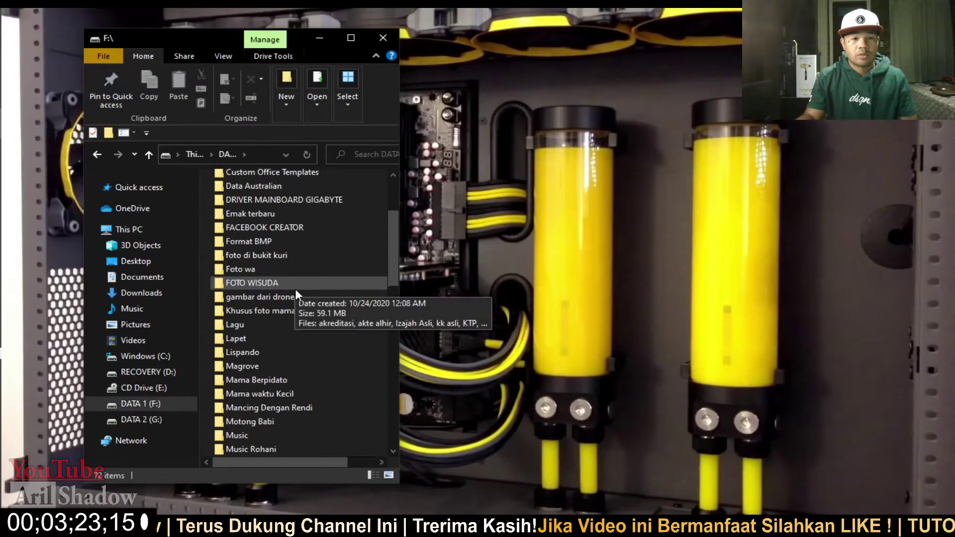
{"action": "scroll", "coordinate": [300, 296], "scroll_direction": "down", "scroll_amount": 1}
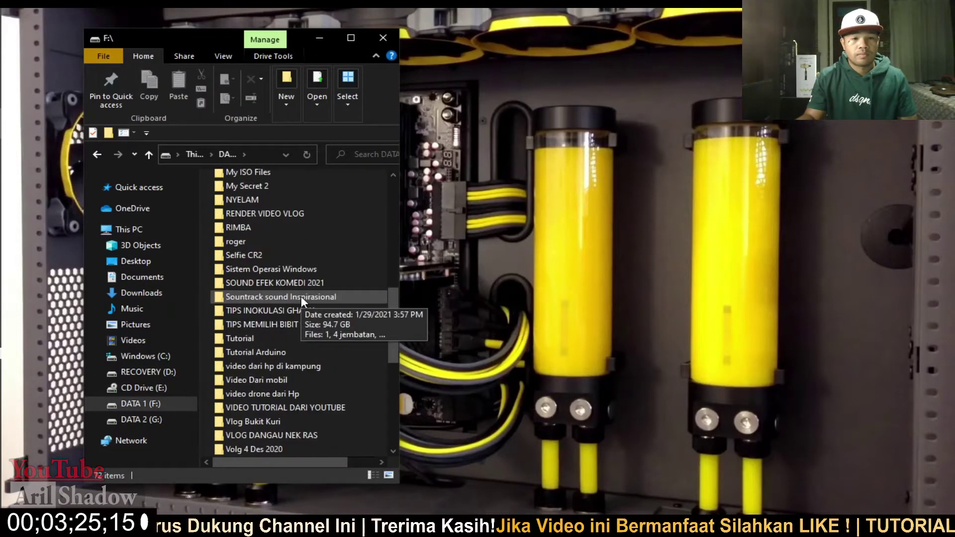
{"action": "scroll", "coordinate": [300, 296], "scroll_direction": "down", "scroll_amount": 2}
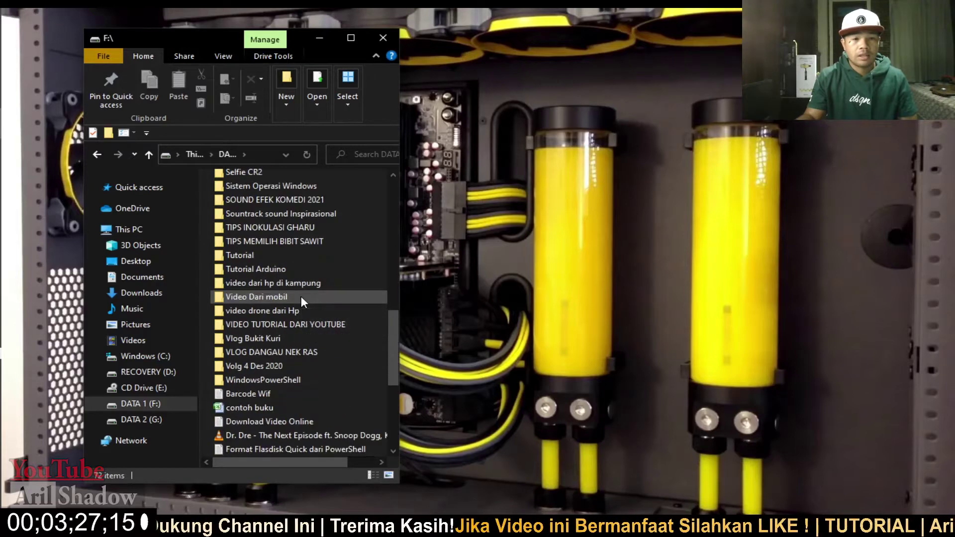
{"action": "scroll", "coordinate": [300, 297], "scroll_direction": "up", "scroll_amount": 2}
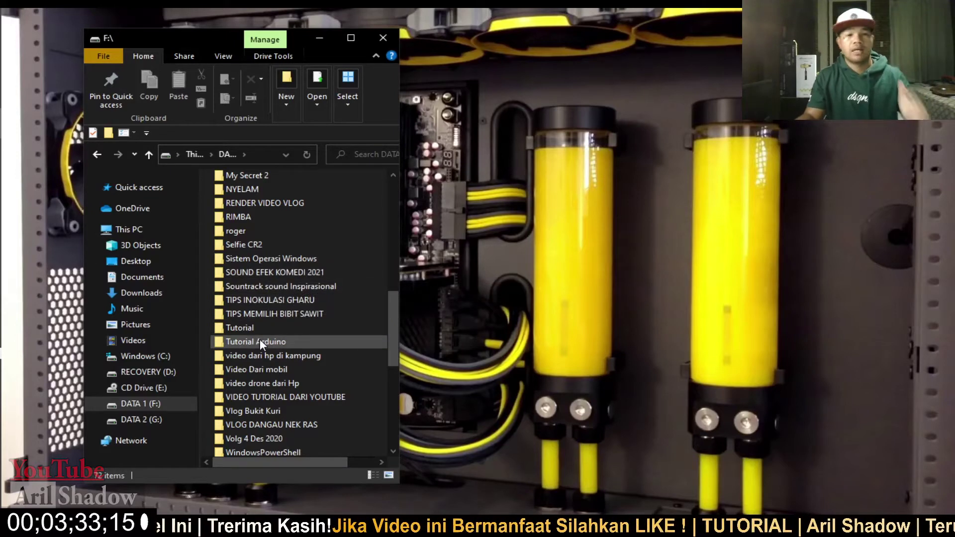
{"action": "scroll", "coordinate": [259, 339], "scroll_direction": "up", "scroll_amount": 1}
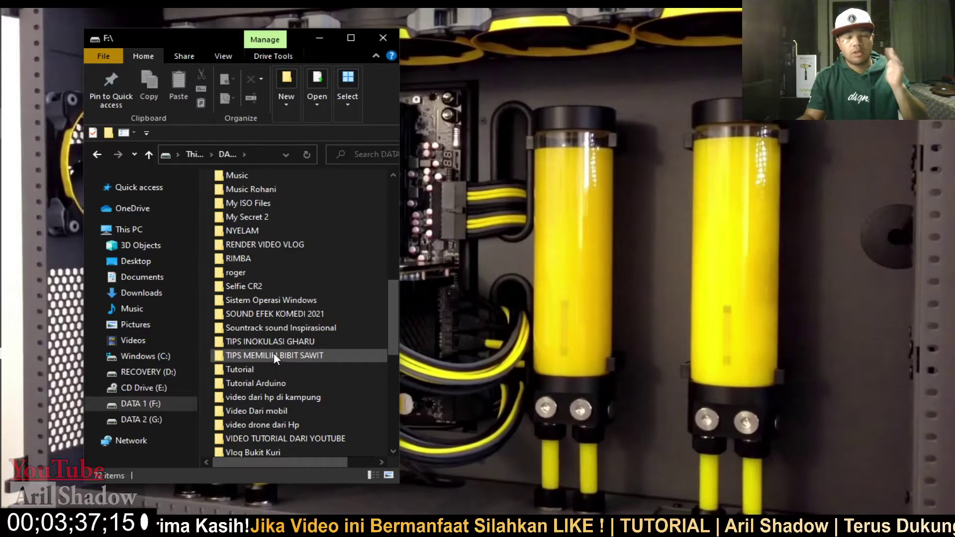
- Create a new folder on the F: drive and name it JOKO
{"action": "left_click", "coordinate": [285, 79]}
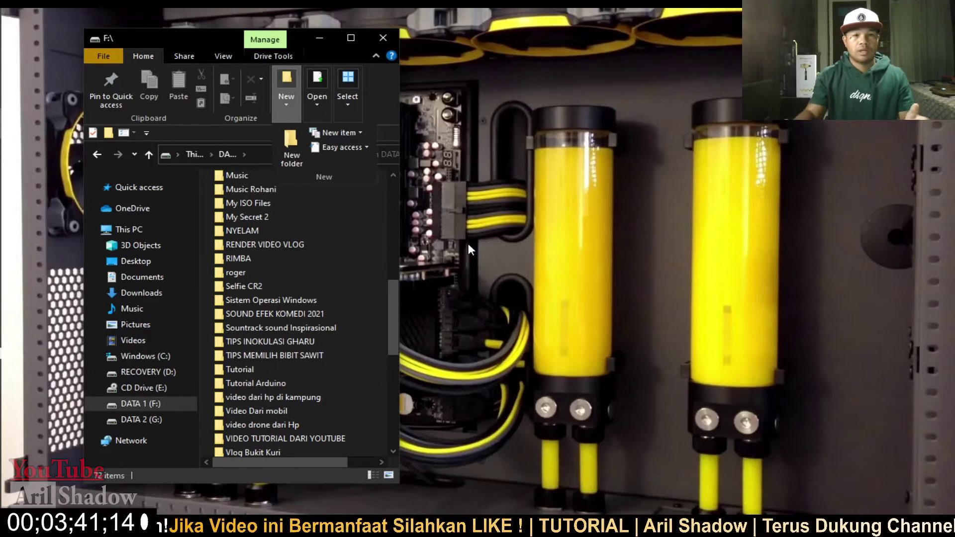
{"action": "left_click", "coordinate": [295, 143]}
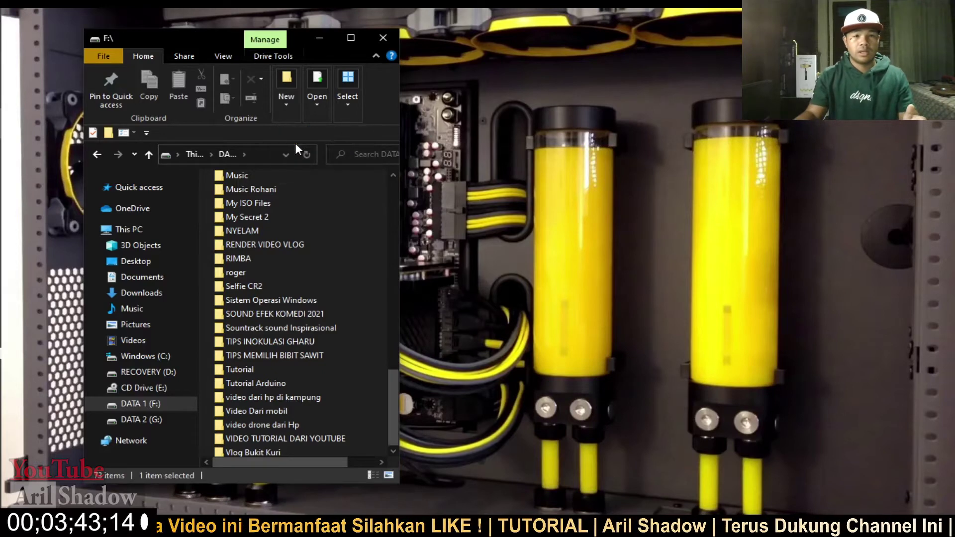
{"action": "type", "text": "JIK"}
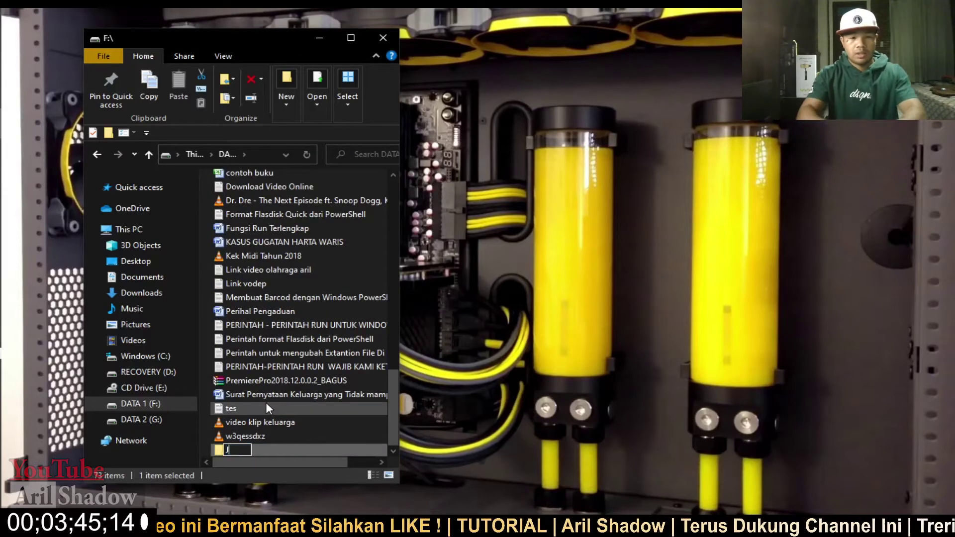
{"action": "key", "text": "BackSpace"}
{"action": "key", "text": "BackSpace"}
{"action": "type", "text": "OK"}
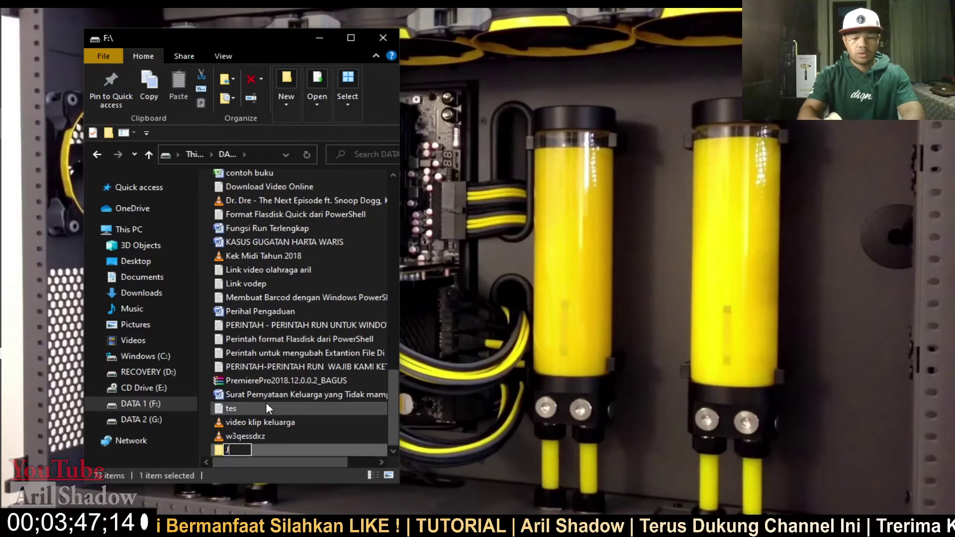
{"action": "type", "text": "O"}
{"action": "key", "text": "Return"}
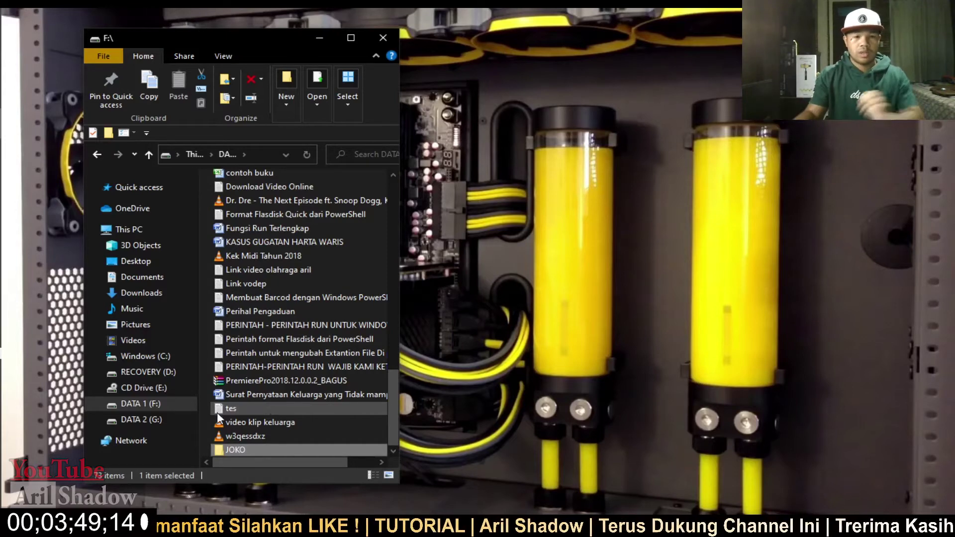
- Refresh the desktop
{"action": "left_click", "coordinate": [491, 327]}
{"action": "right_click", "coordinate": [530, 273]}
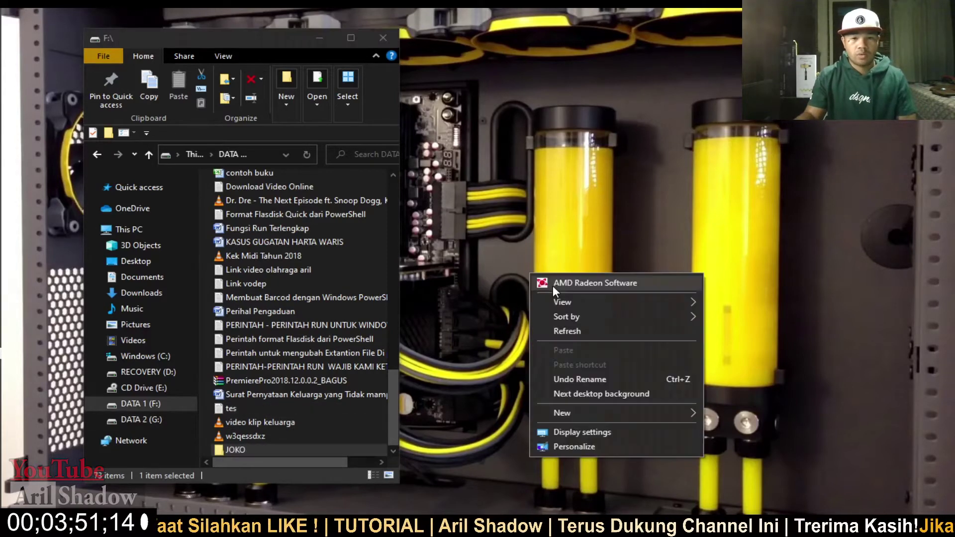
{"action": "left_click", "coordinate": [565, 331]}
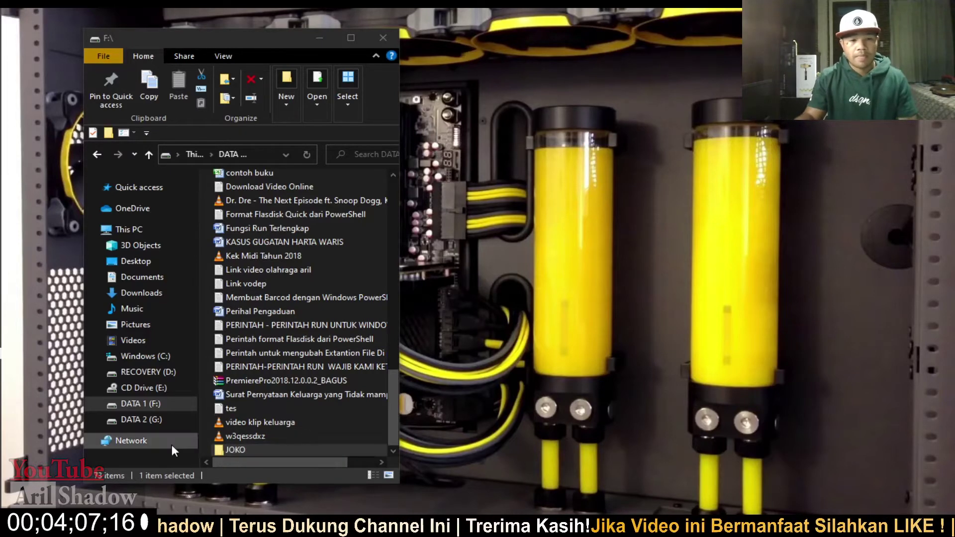
- Open the JOKO folder's Properties, move the dialog aside, and open its Advanced attributes
{"action": "right_click", "coordinate": [240, 450]}
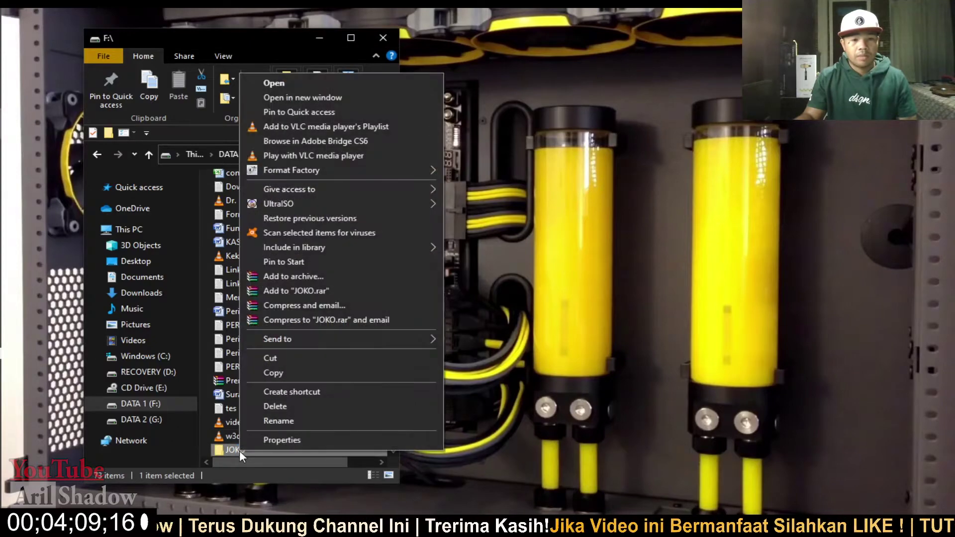
{"action": "left_click", "coordinate": [286, 440]}
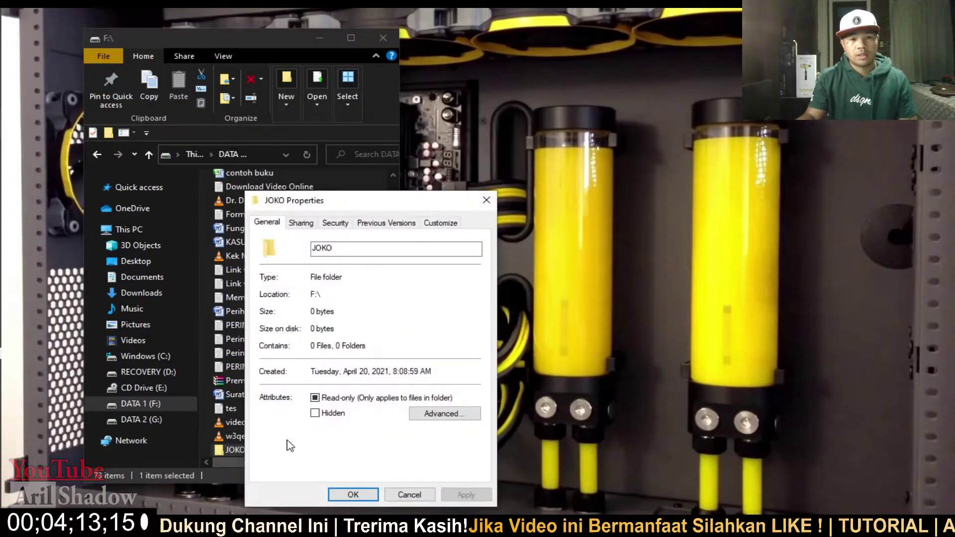
{"action": "left_click_drag", "start_coordinate": [372, 199], "coordinate": [529, 125]}
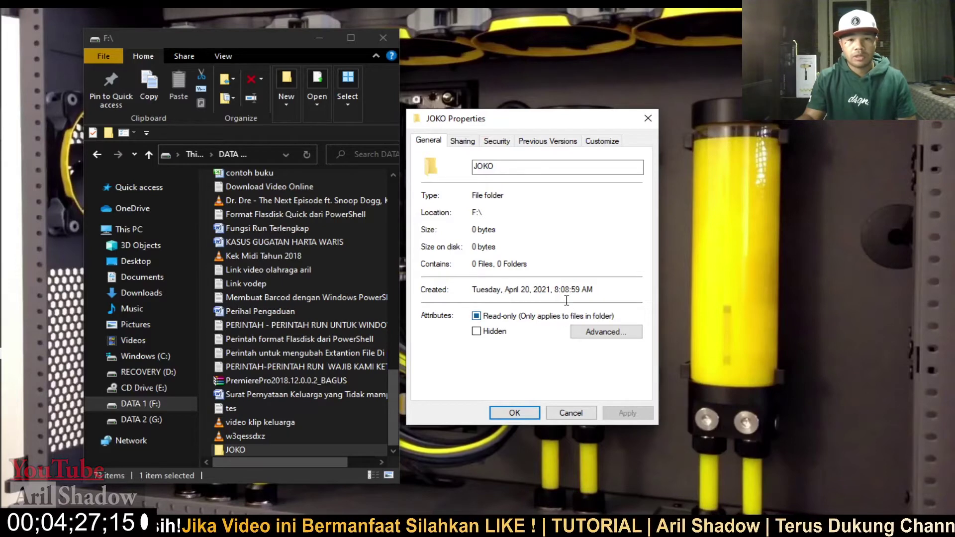
{"action": "left_click", "coordinate": [589, 341]}
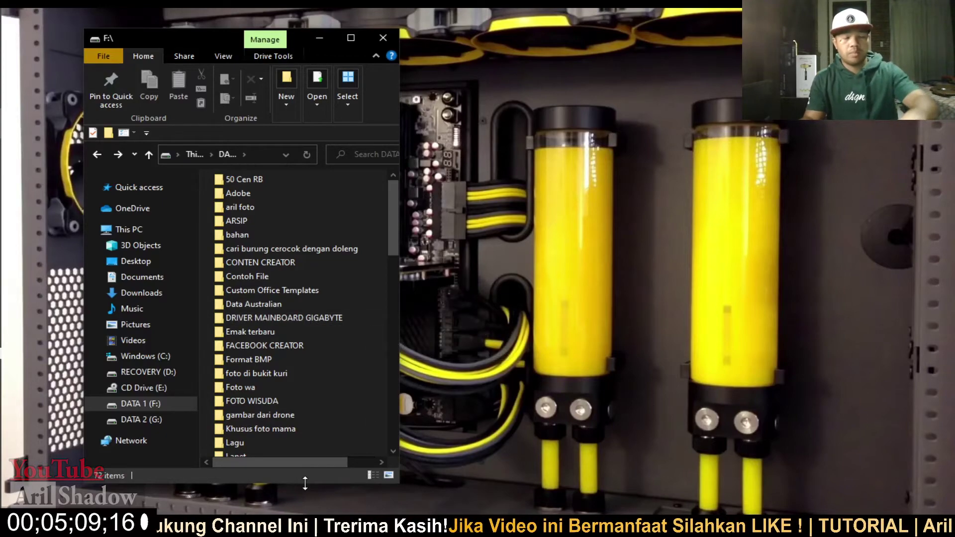
- Search Windows for 'win', then accept and close the Advanced Attributes dialog
{"action": "key", "text": "super"}
{"action": "left_click", "coordinate": [28, 48]}
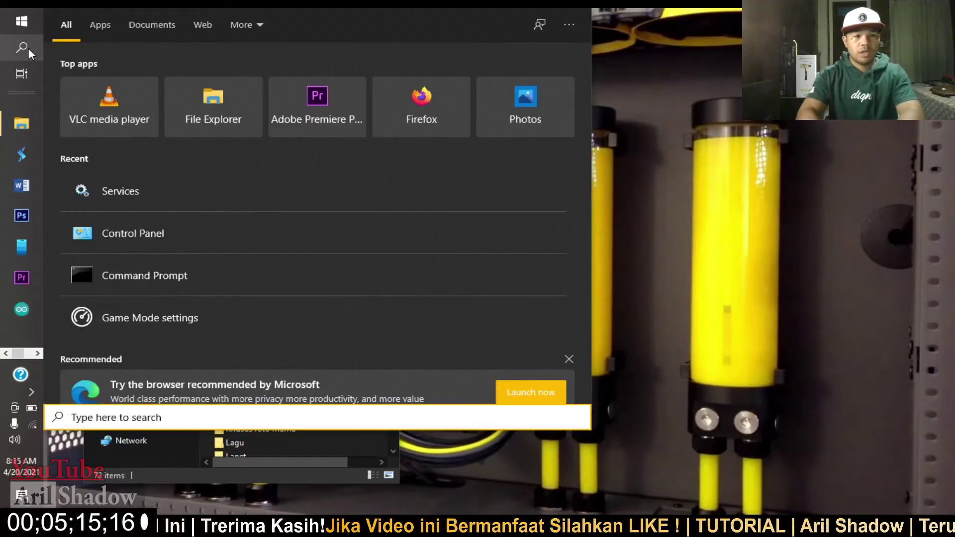
{"action": "type", "text": "win"}
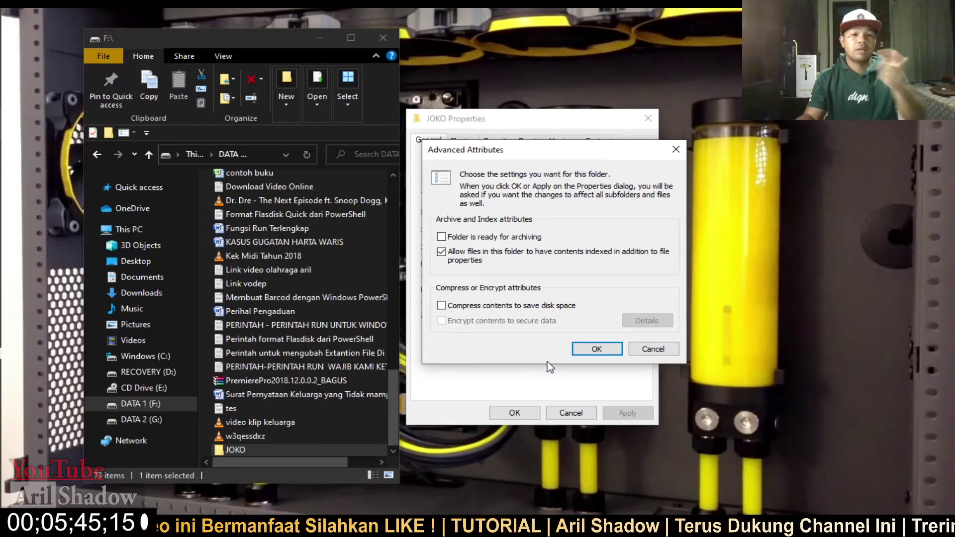
{"action": "left_click", "coordinate": [602, 350]}
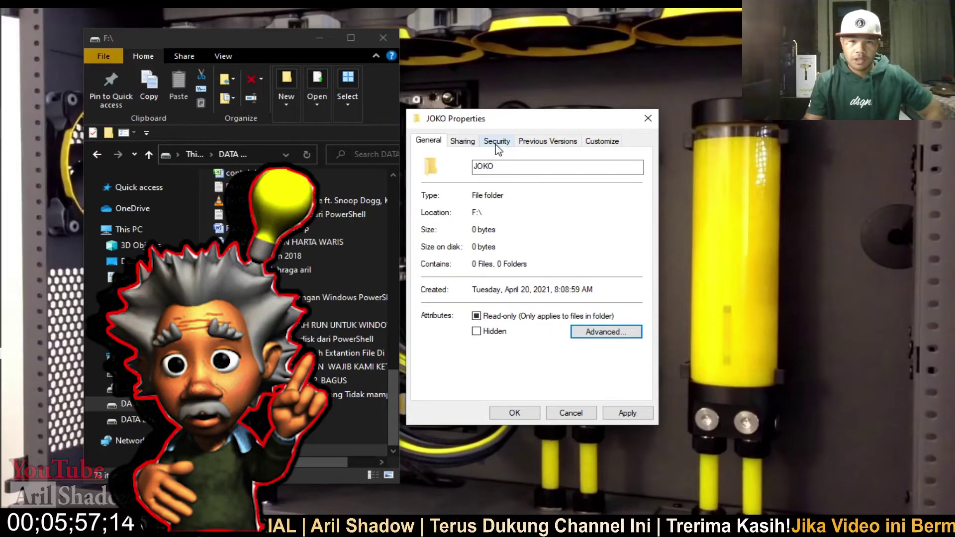
- On JOKO's Security tab, select the Users group and open the permissions editor
{"action": "left_click", "coordinate": [495, 142]}
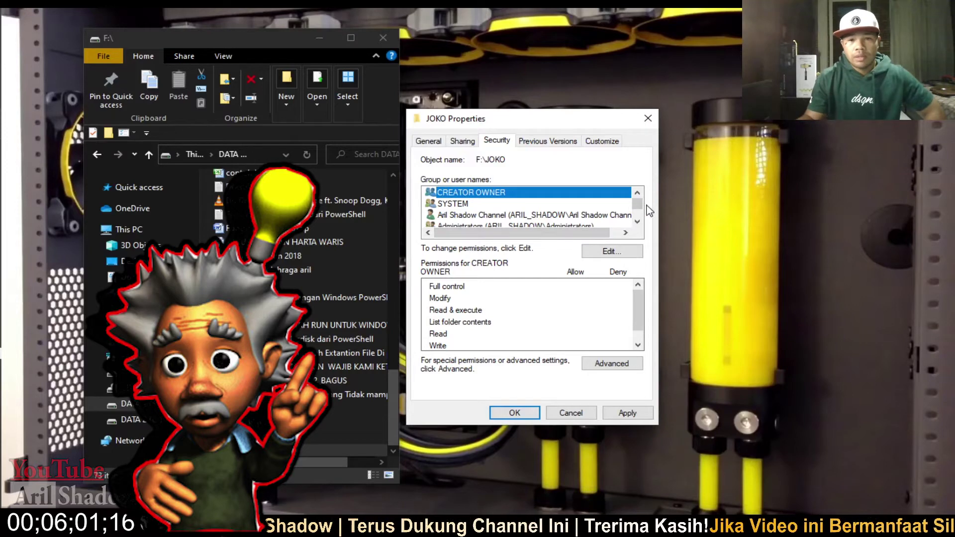
{"action": "left_click_drag", "start_coordinate": [638, 209], "coordinate": [637, 243]}
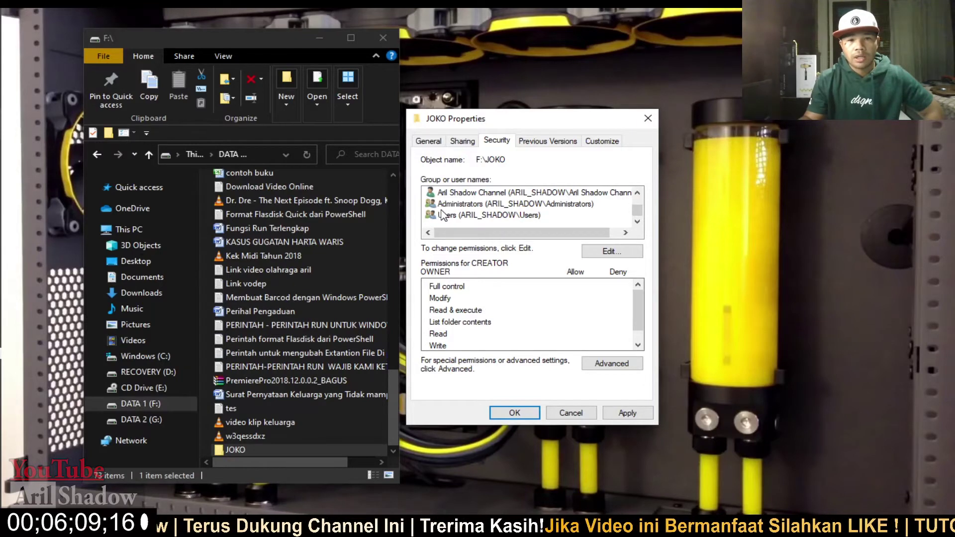
{"action": "left_click", "coordinate": [440, 216]}
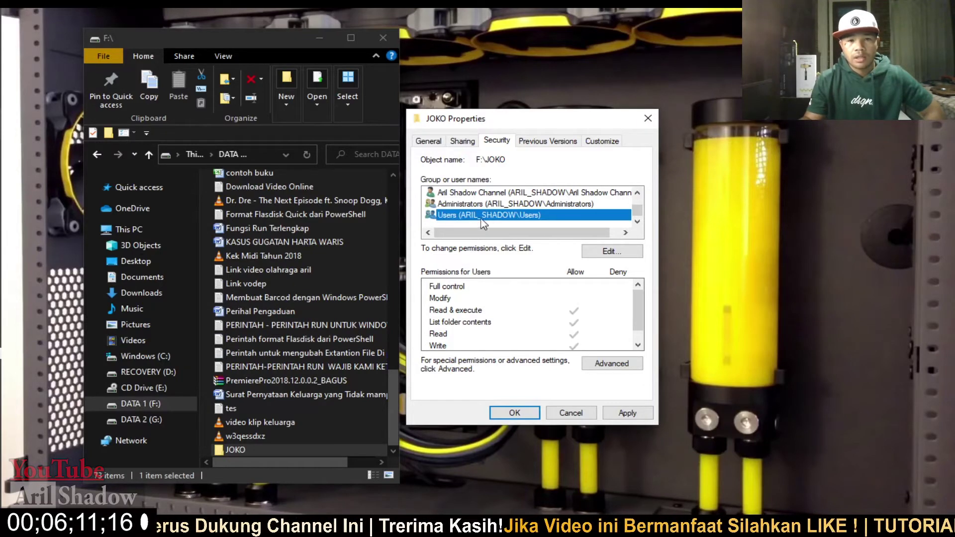
{"action": "scroll", "coordinate": [496, 230], "scroll_direction": "up", "scroll_amount": 1}
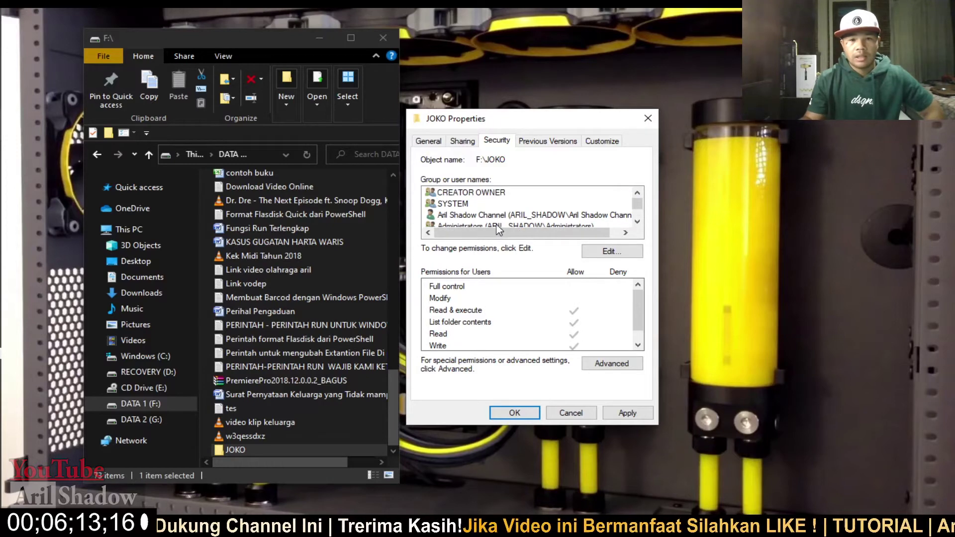
{"action": "scroll", "coordinate": [472, 208], "scroll_direction": "down", "scroll_amount": 1}
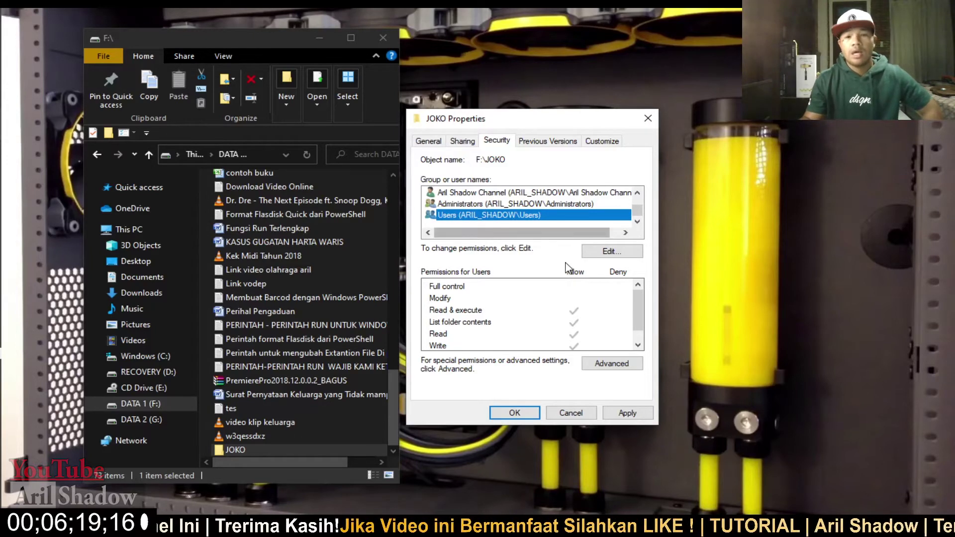
{"action": "left_click", "coordinate": [611, 253]}
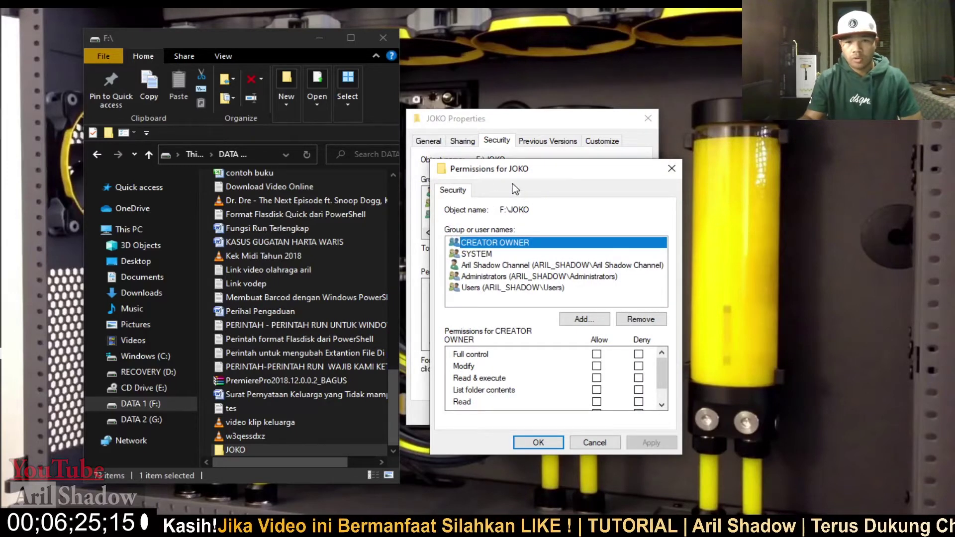
- Deny the Users group Full control of JOKO, accepting the deny warning and applying
{"action": "left_click", "coordinate": [494, 289]}
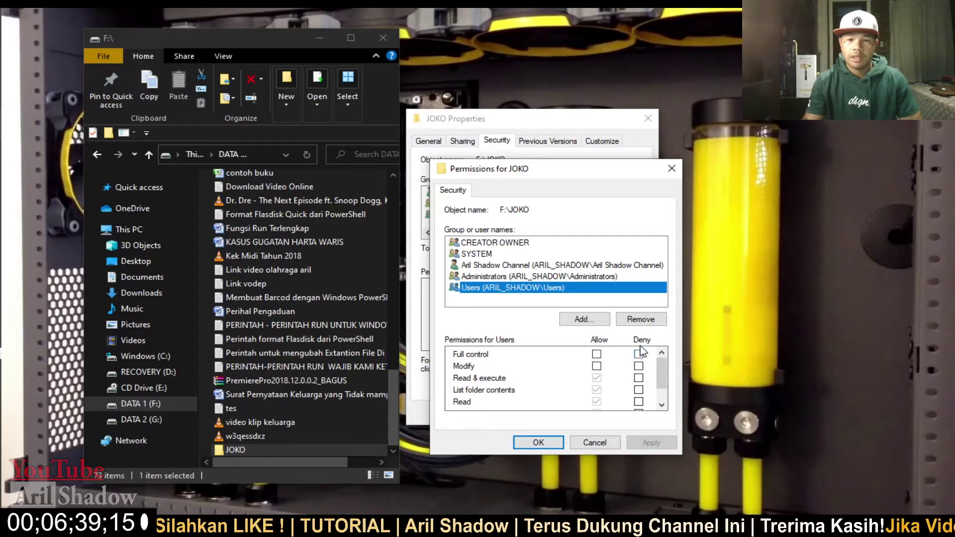
{"action": "left_click", "coordinate": [639, 354]}
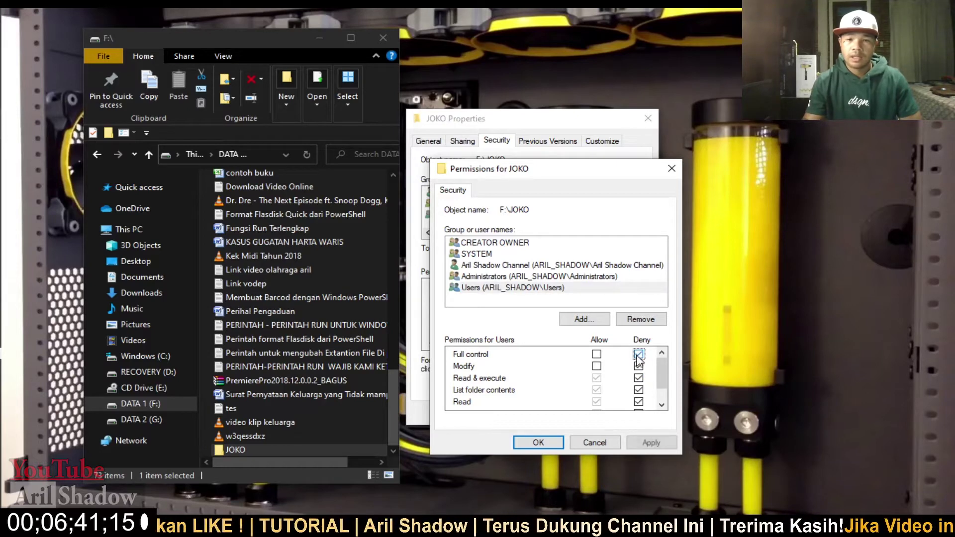
{"action": "scroll", "coordinate": [633, 382], "scroll_direction": "down", "scroll_amount": 1}
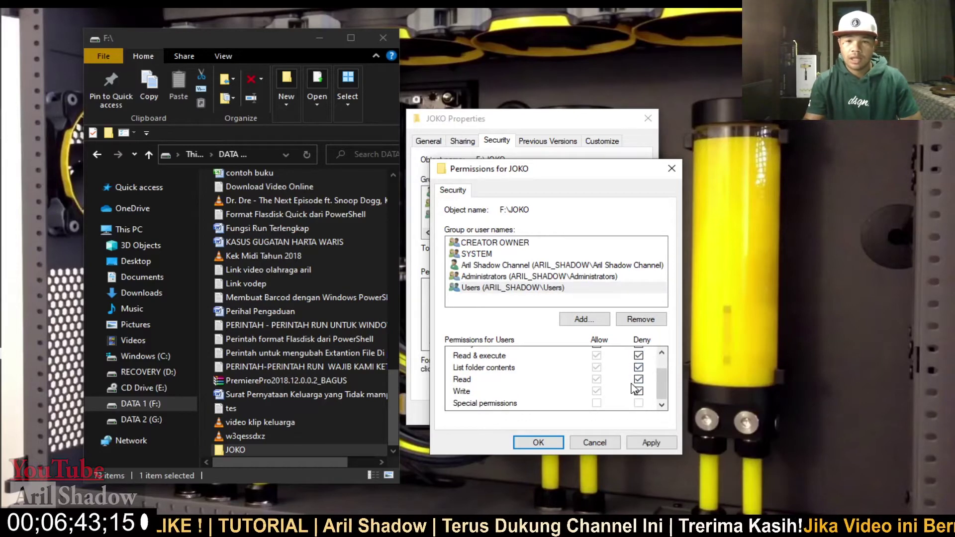
{"action": "left_click", "coordinate": [650, 444]}
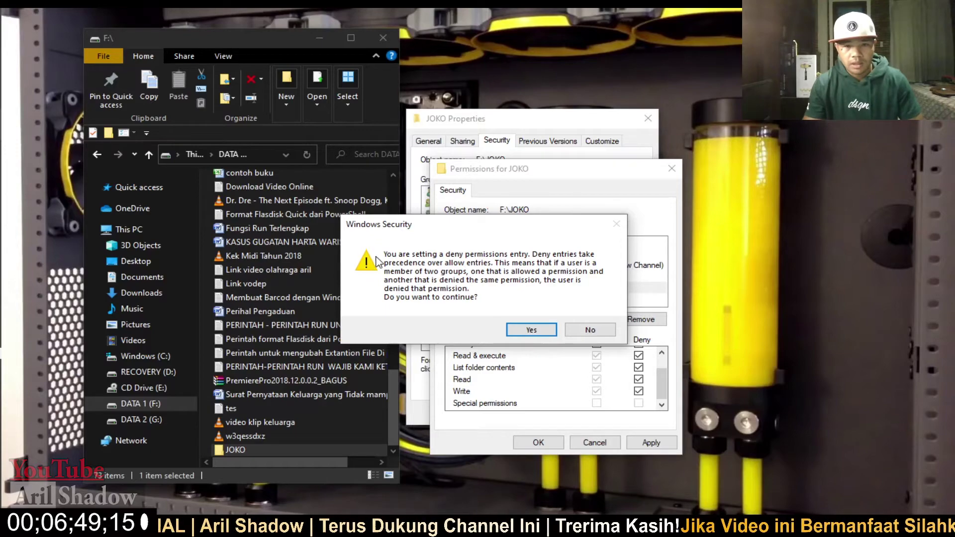
{"action": "left_click", "coordinate": [525, 335]}
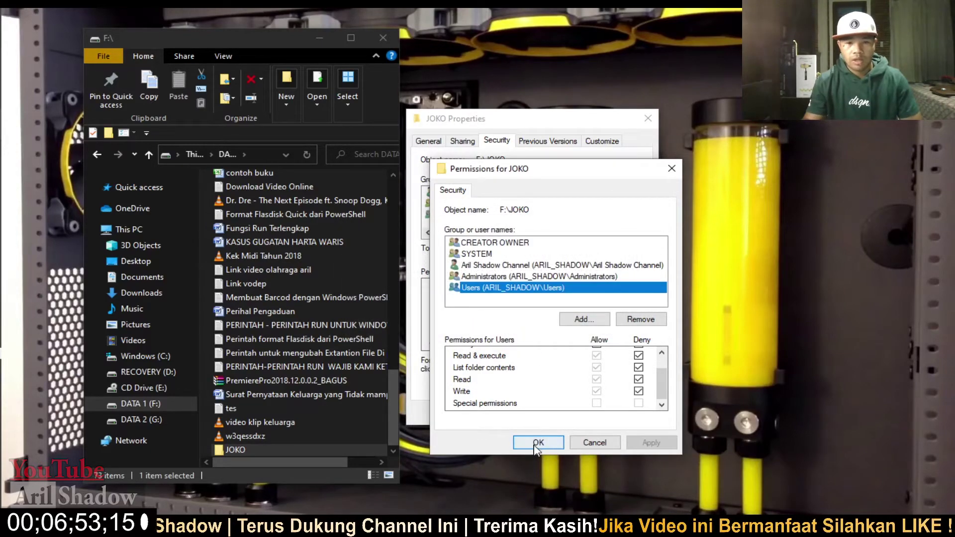
{"action": "left_click", "coordinate": [535, 443]}
- Close JOKO Properties and try opening JOKO, confirming access is denied
{"action": "left_click", "coordinate": [507, 410]}
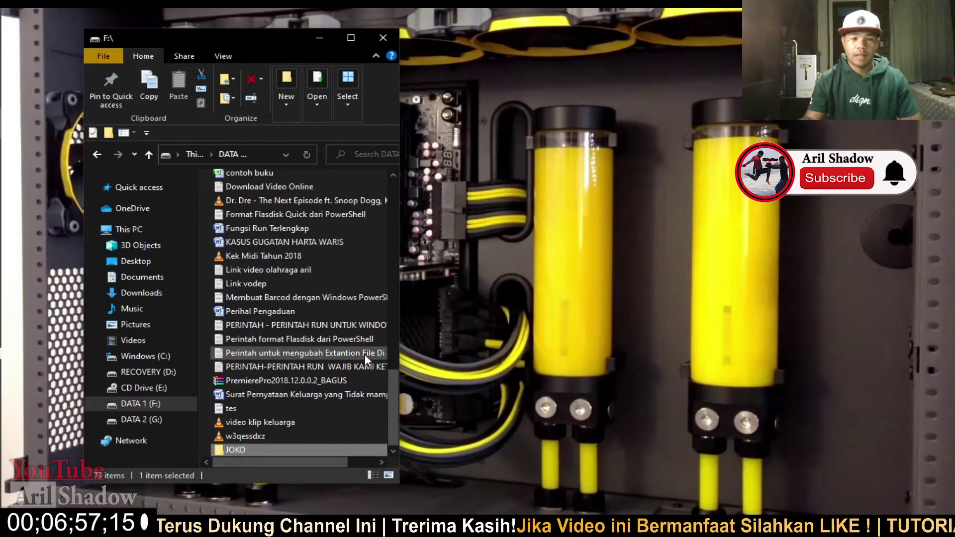
{"action": "scroll", "coordinate": [311, 309], "scroll_direction": "up", "scroll_amount": 6}
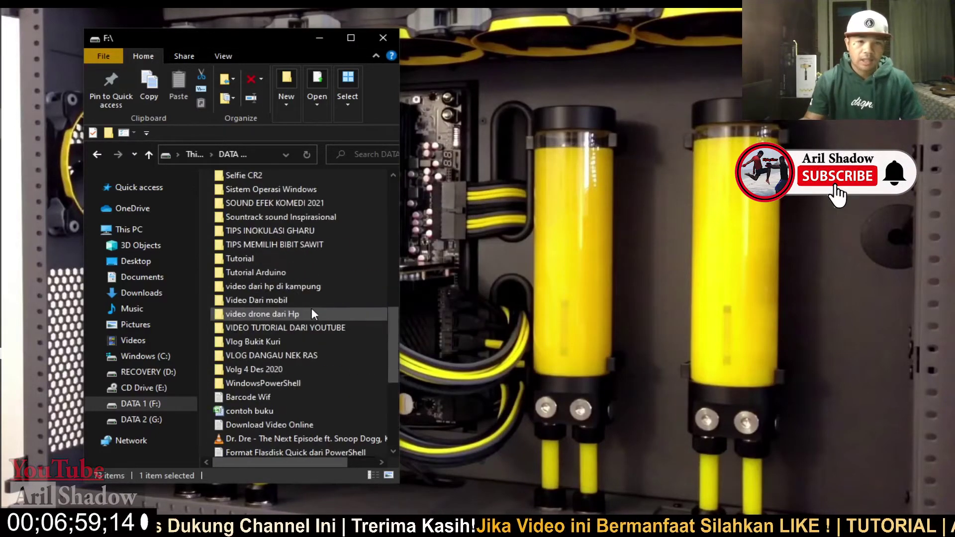
{"action": "scroll", "coordinate": [320, 305], "scroll_direction": "down", "scroll_amount": 6}
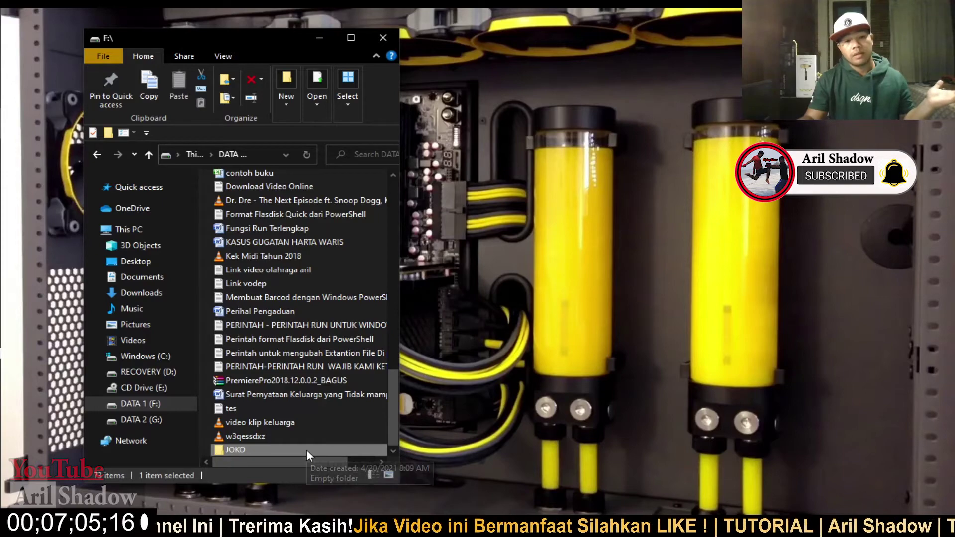
{"action": "double_click", "coordinate": [231, 452]}
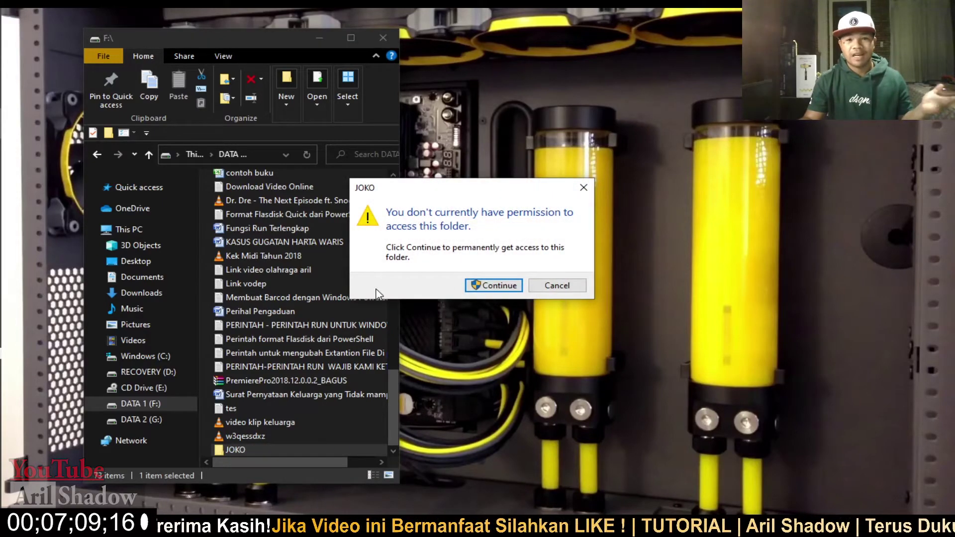
{"action": "left_click", "coordinate": [483, 290]}
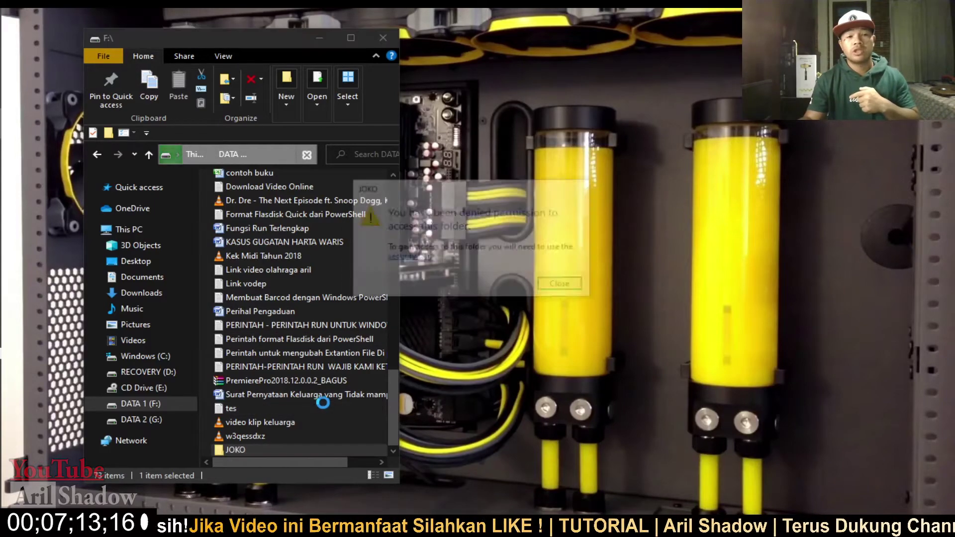
{"action": "left_click", "coordinate": [577, 286]}
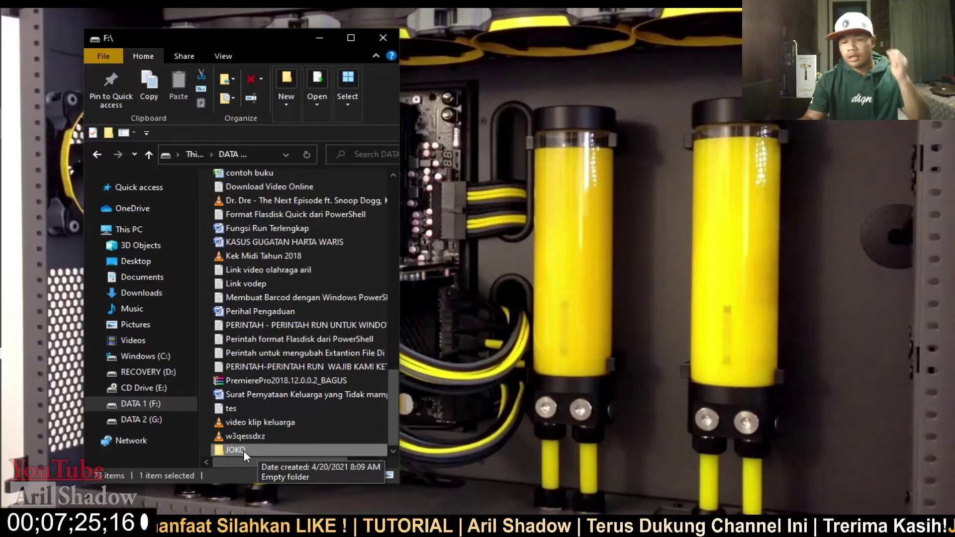
{"action": "right_click", "coordinate": [275, 450]}
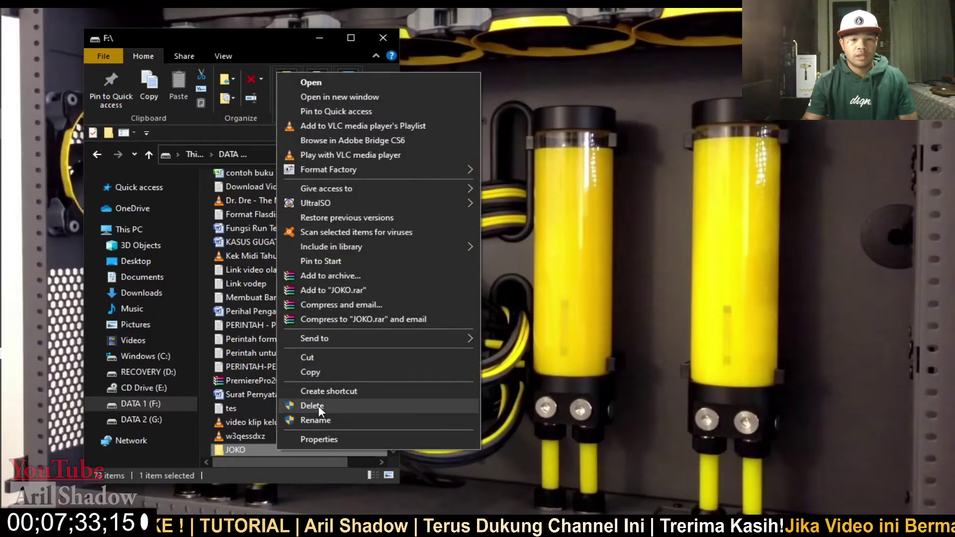
{"action": "left_click", "coordinate": [318, 405]}
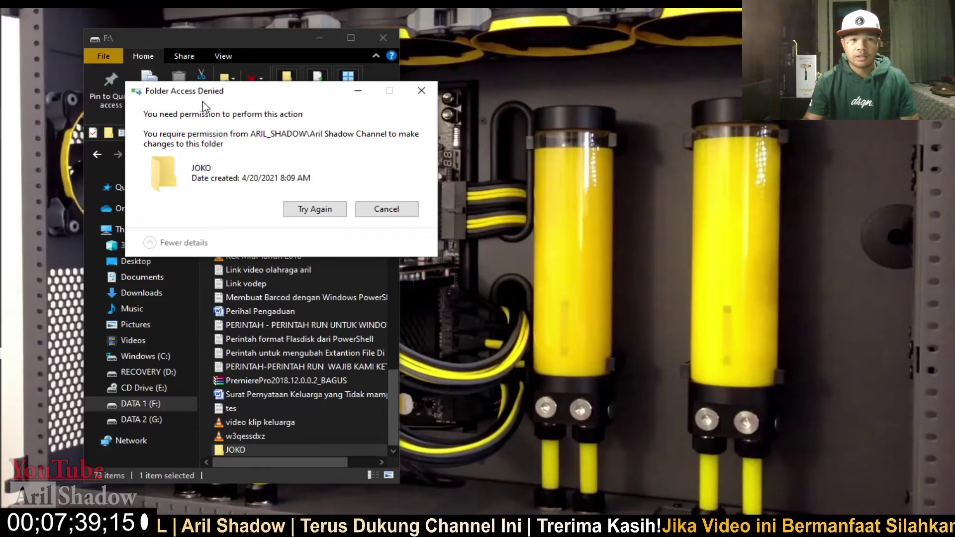
{"action": "left_click", "coordinate": [333, 212]}
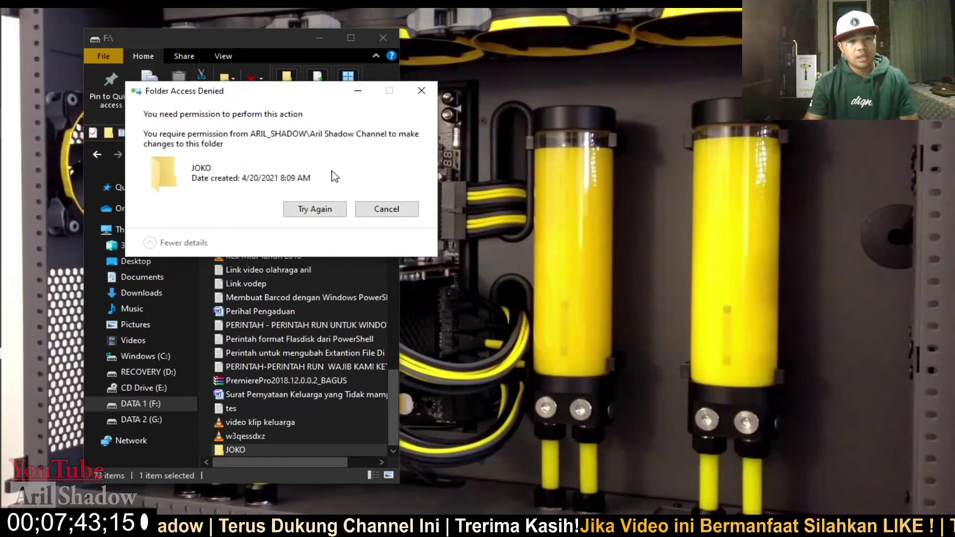
{"action": "left_click", "coordinate": [319, 209]}
{"action": "left_click", "coordinate": [421, 90]}
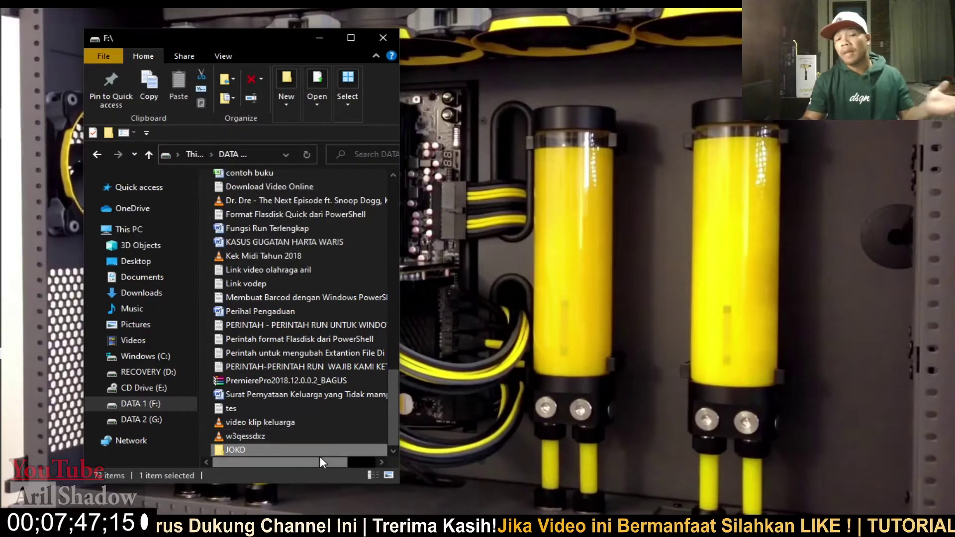
{"action": "right_click", "coordinate": [243, 452]}
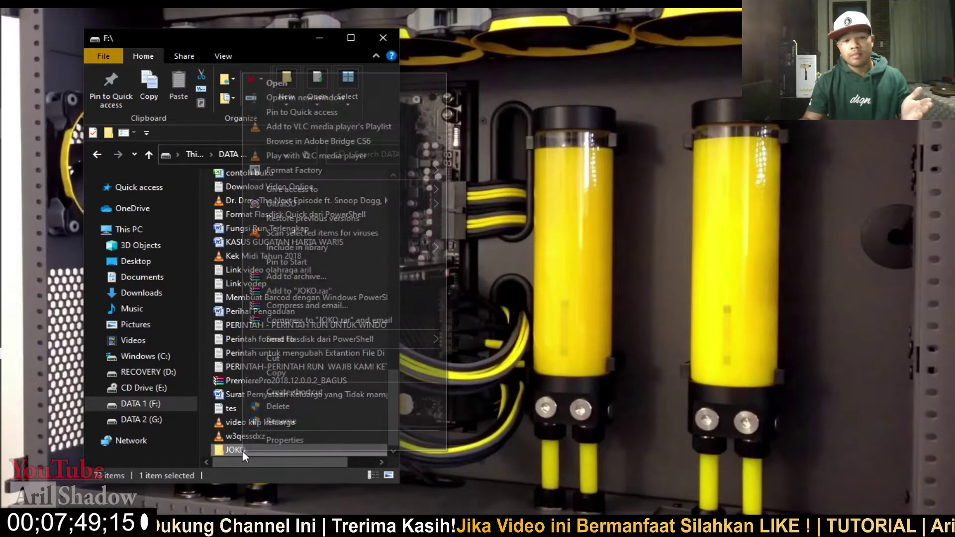
{"action": "left_click", "coordinate": [275, 421]}
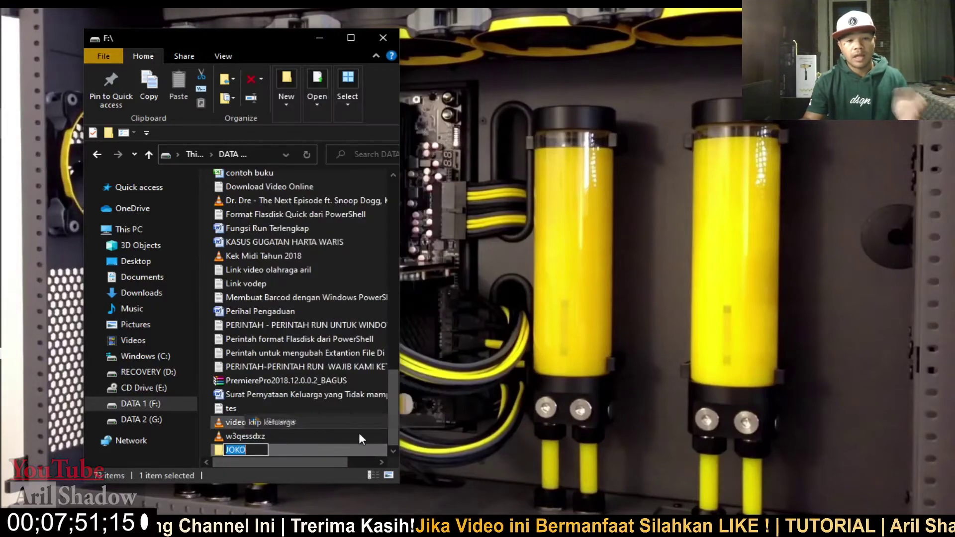
{"action": "type", "text": "fff"}
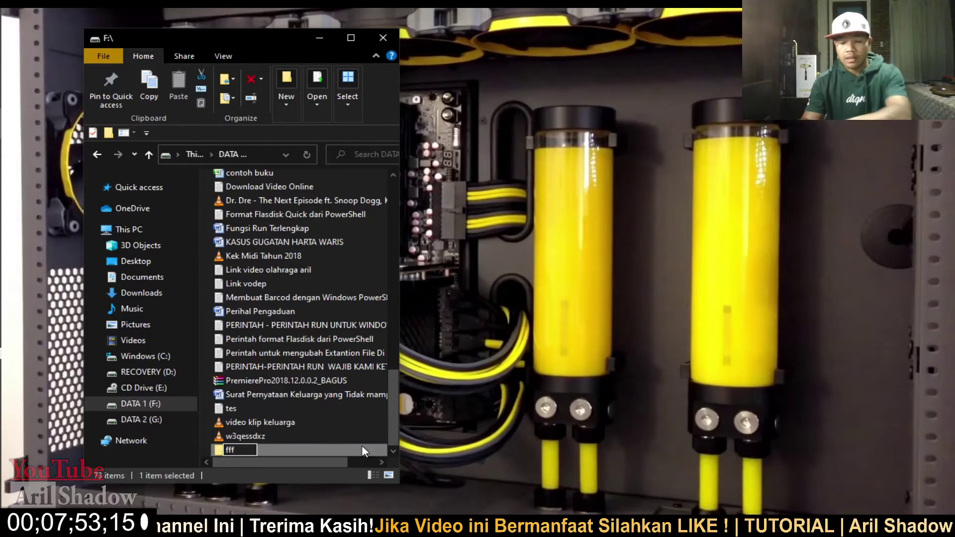
{"action": "key", "text": "Return"}
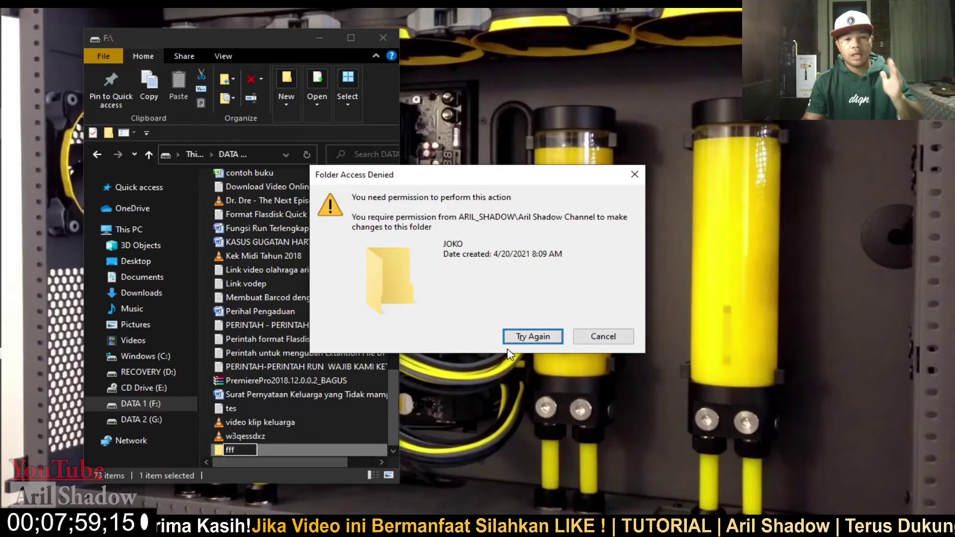
{"action": "left_click", "coordinate": [602, 336]}
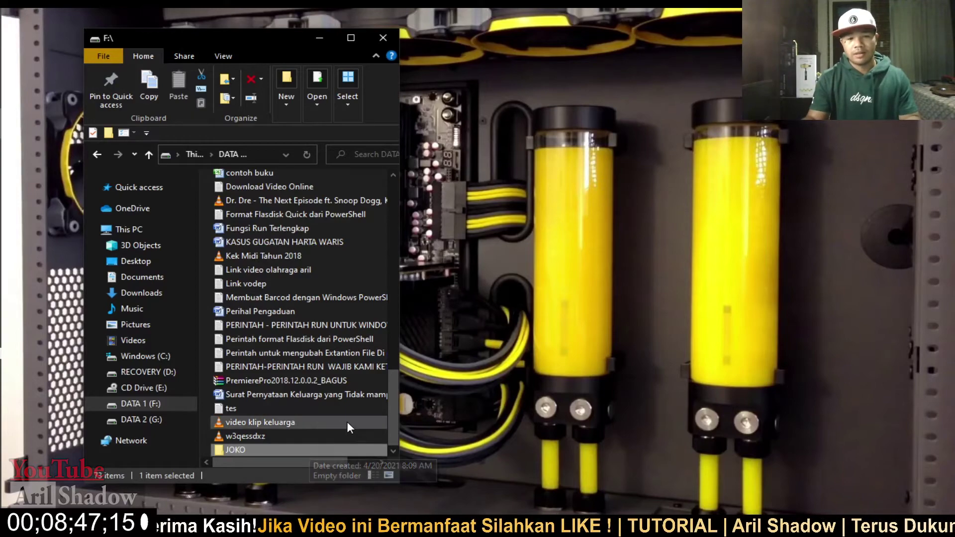
- Reopen JOKO's Properties and open the Security permissions editor for the Users group
{"action": "right_click", "coordinate": [264, 450]}
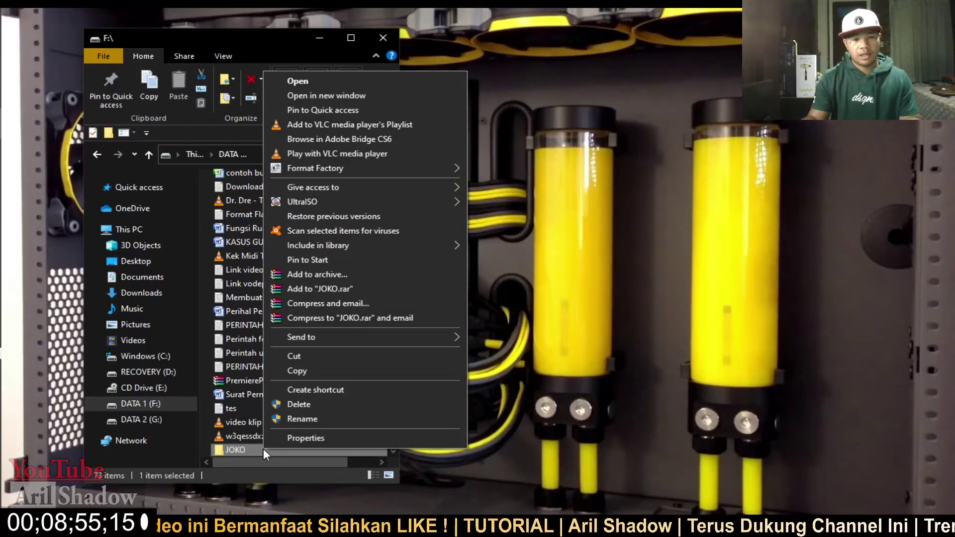
{"action": "left_click", "coordinate": [294, 439]}
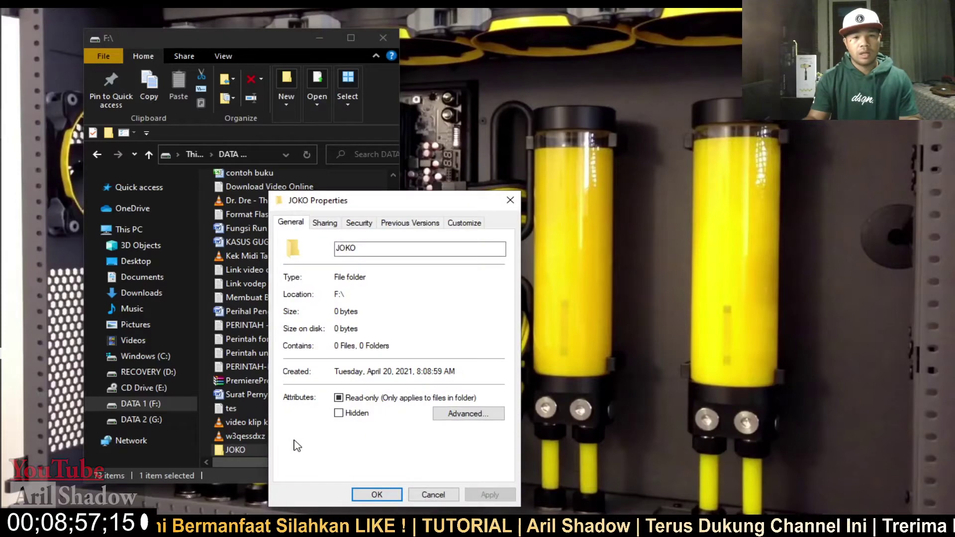
{"action": "left_click_drag", "start_coordinate": [386, 204], "coordinate": [564, 125]}
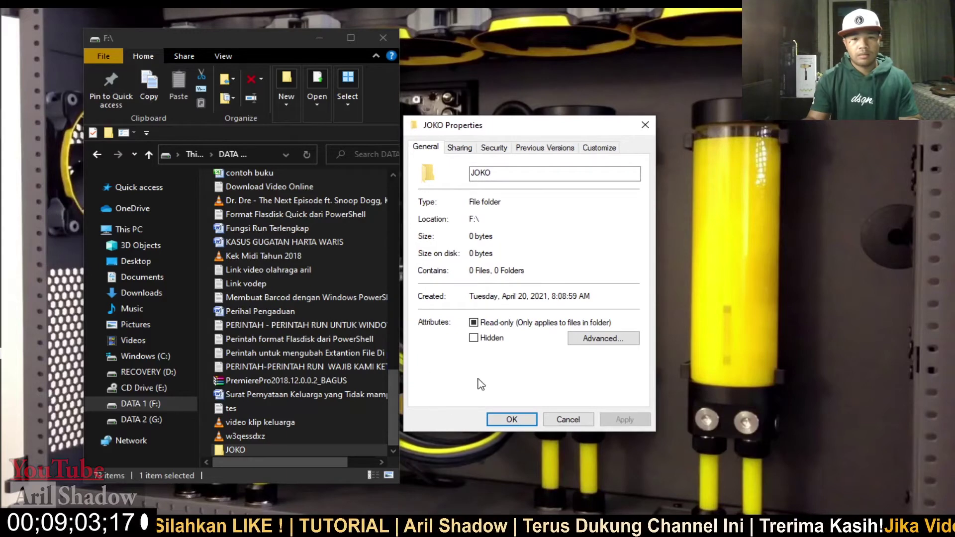
{"action": "left_click", "coordinate": [492, 150]}
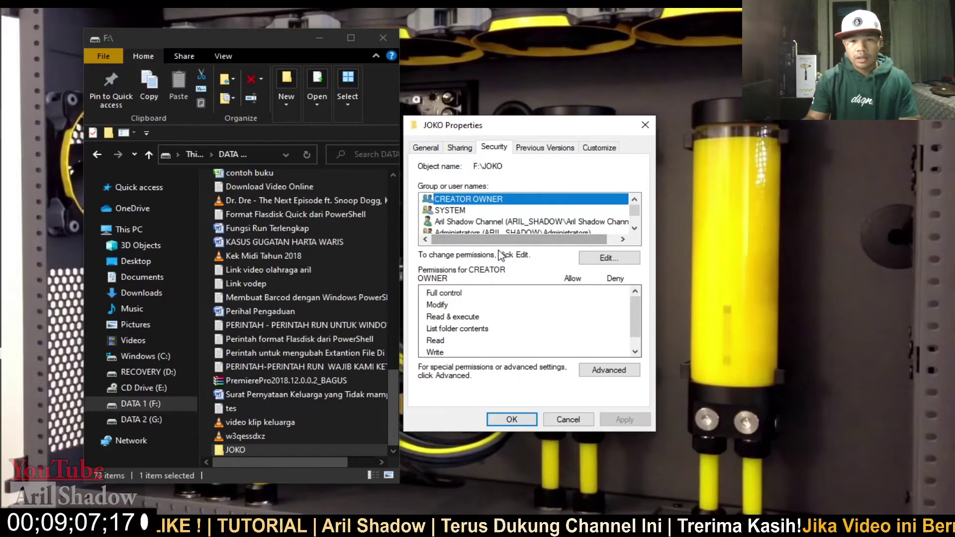
{"action": "scroll", "coordinate": [522, 223], "scroll_direction": "down", "scroll_amount": 1}
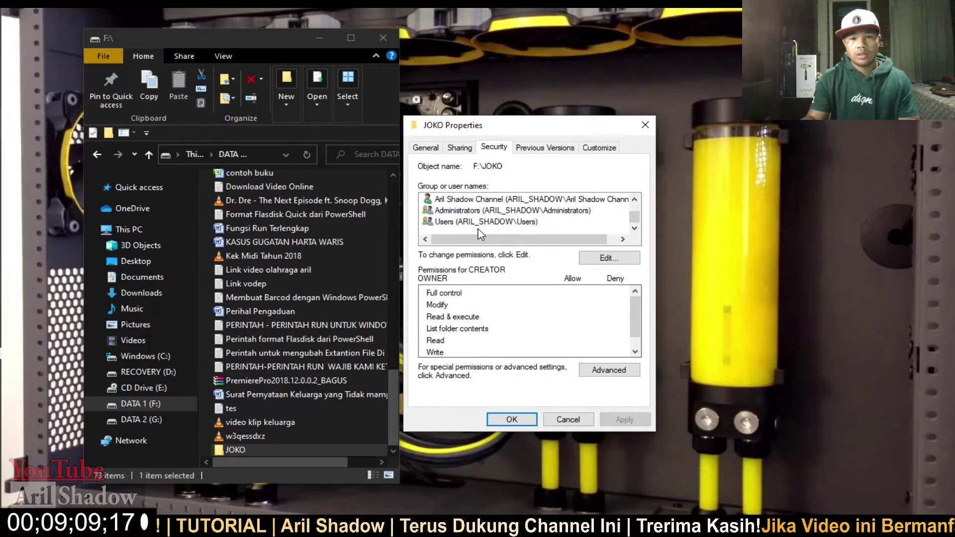
{"action": "left_click", "coordinate": [464, 223]}
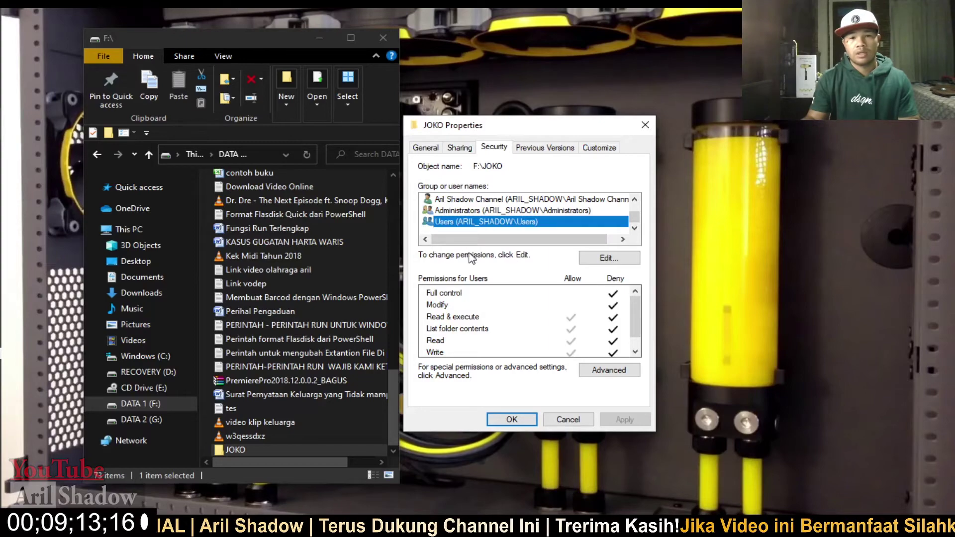
{"action": "left_click", "coordinate": [608, 258]}
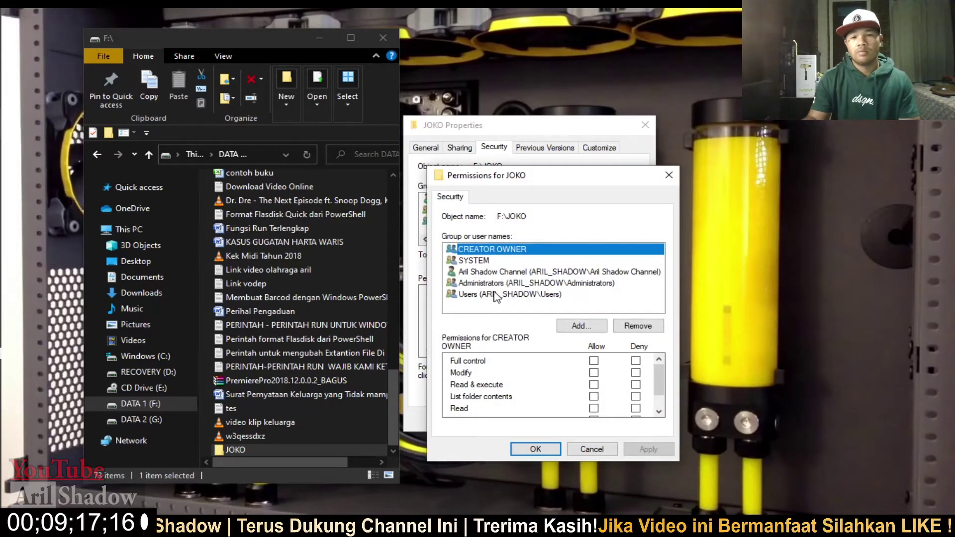
- Allow the Users group Full control of JOKO, apply, and close the properties
{"action": "left_click", "coordinate": [484, 296]}
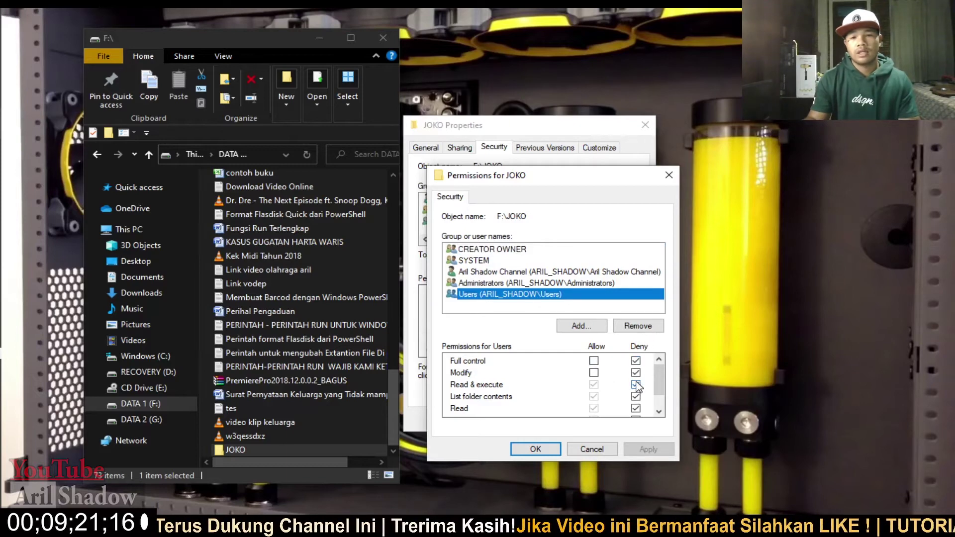
{"action": "left_click", "coordinate": [593, 360]}
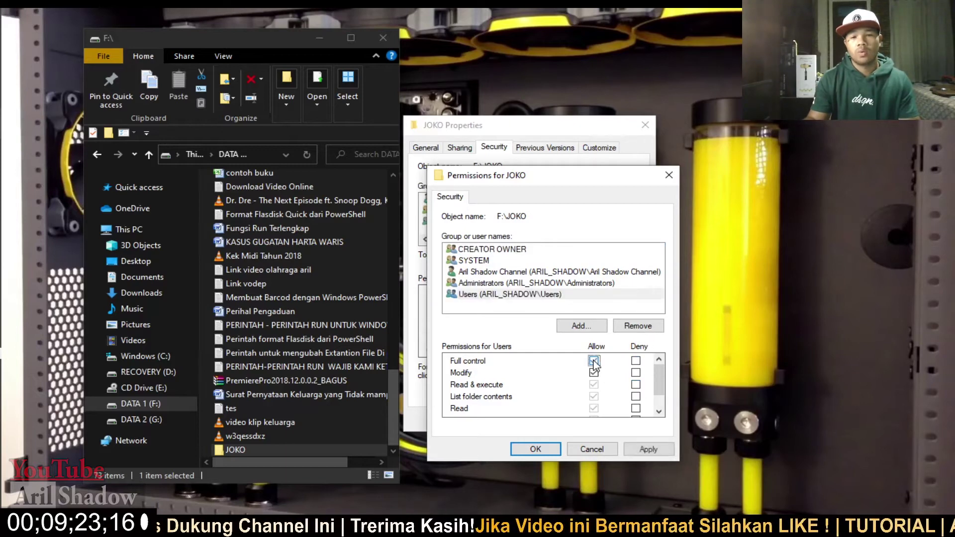
{"action": "left_click", "coordinate": [648, 449]}
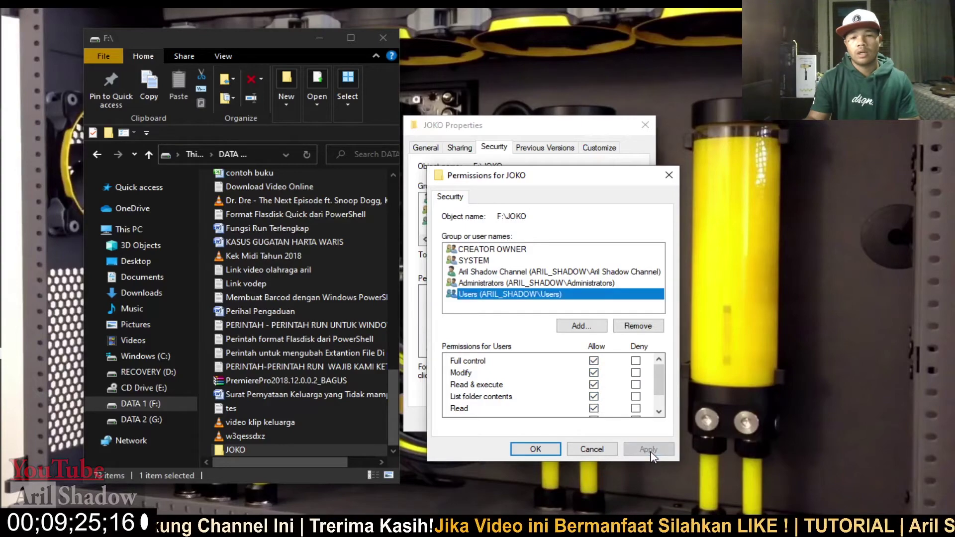
{"action": "left_click", "coordinate": [536, 450]}
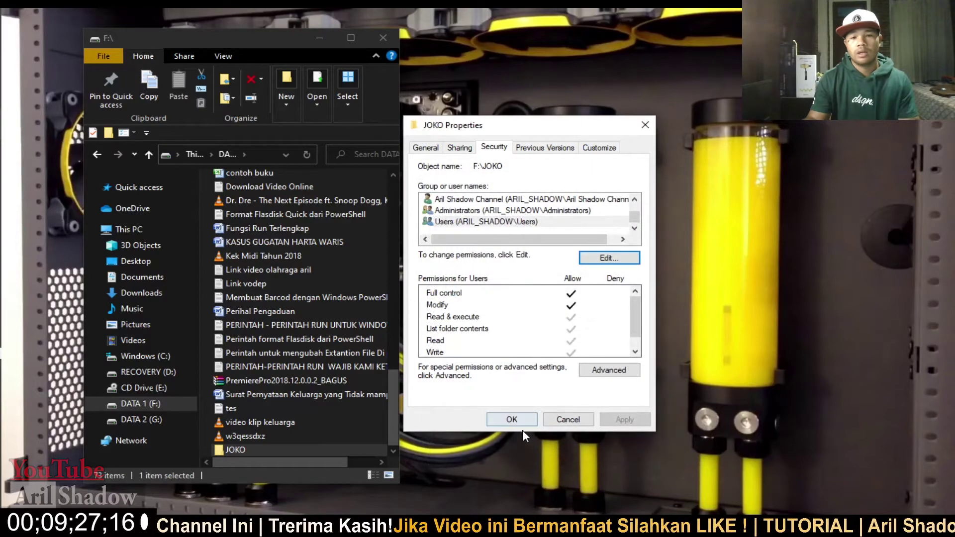
{"action": "left_click", "coordinate": [511, 419]}
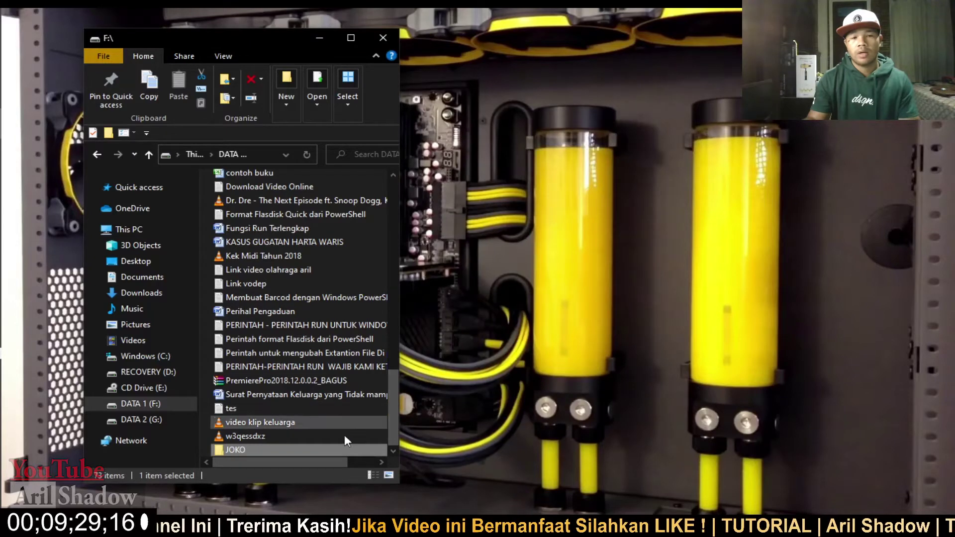
- Open JOKO to check it, go back, and rename it to ddd
{"action": "double_click", "coordinate": [241, 449]}
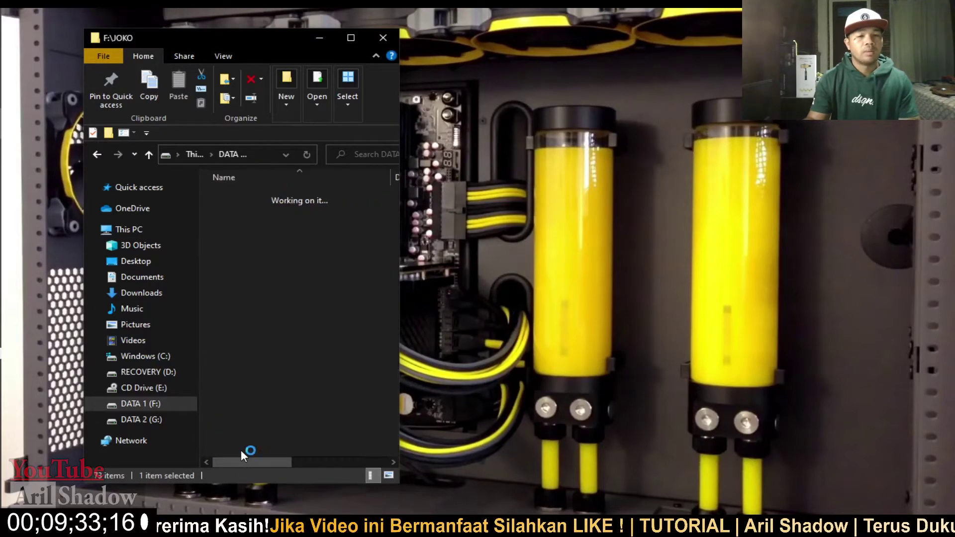
{"action": "left_click", "coordinate": [96, 155]}
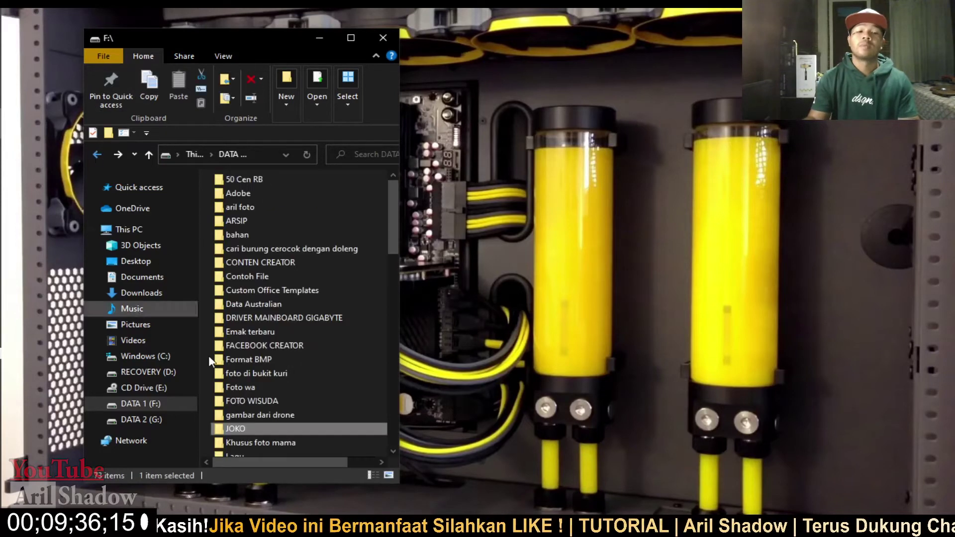
{"action": "right_click", "coordinate": [232, 428]}
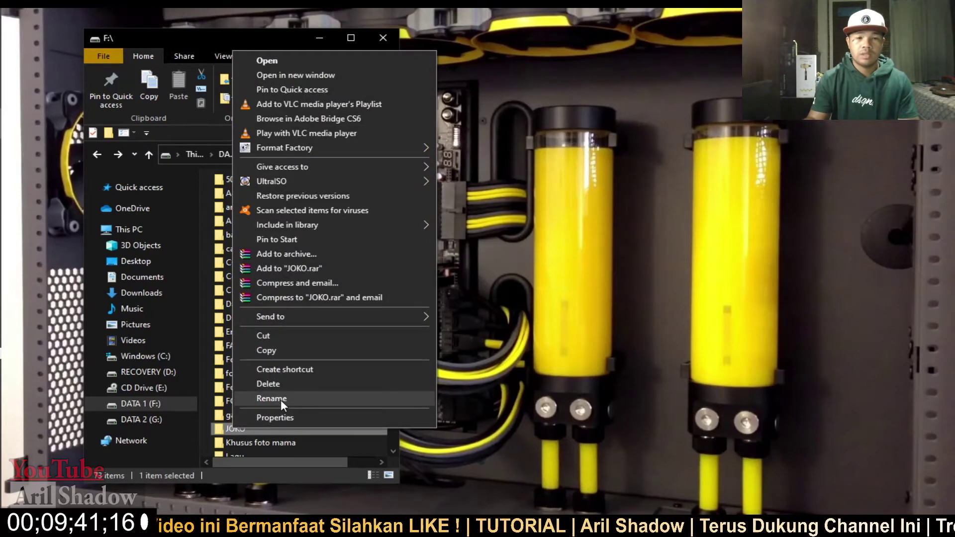
{"action": "left_click", "coordinate": [280, 398]}
{"action": "type", "text": "ddd"}
{"action": "key", "text": "Return"}
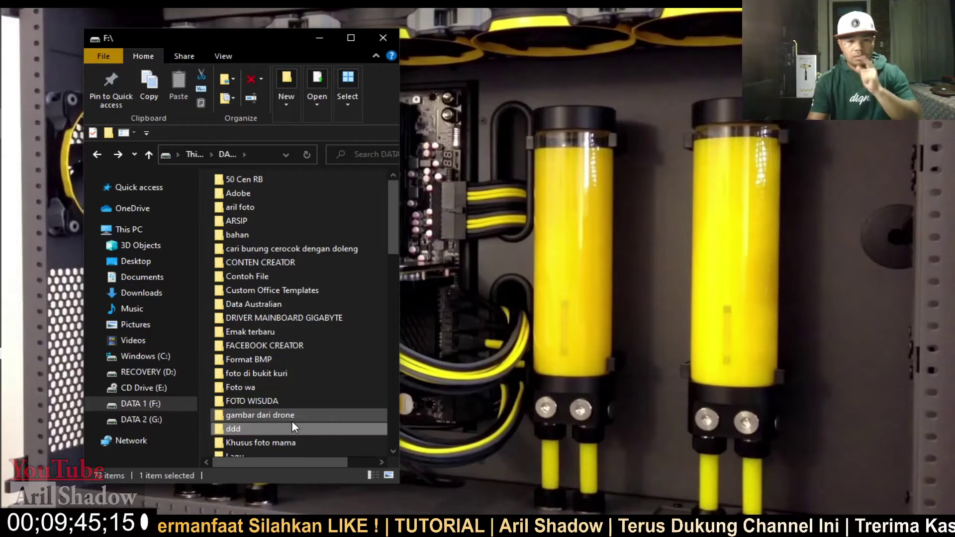
- Delete the ddd folder to the Recycle Bin
{"action": "right_click", "coordinate": [232, 431]}
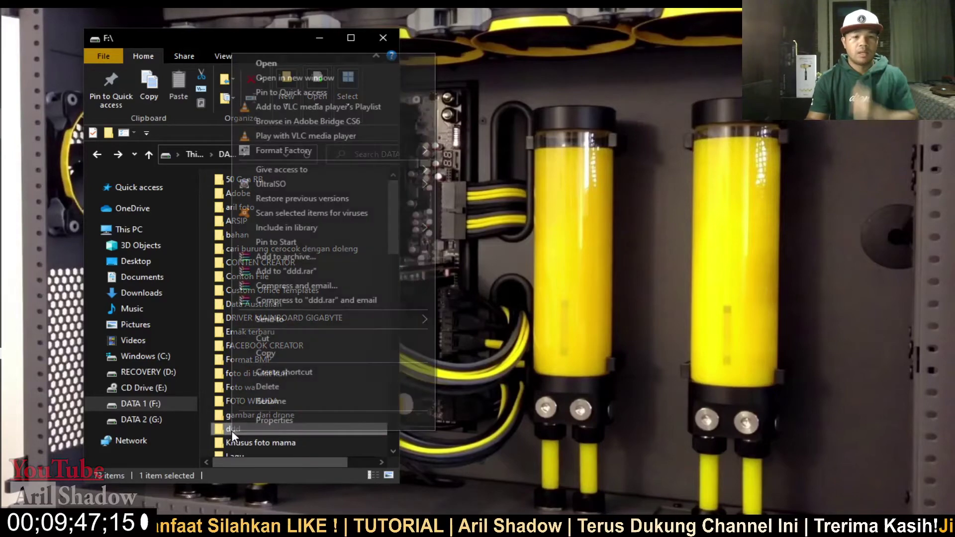
{"action": "left_click", "coordinate": [270, 386]}
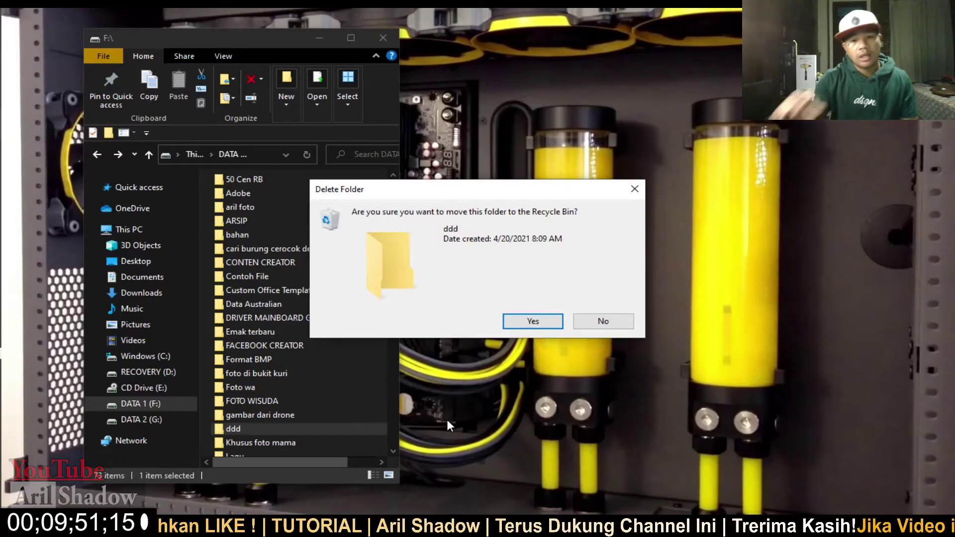
{"action": "left_click", "coordinate": [543, 323]}
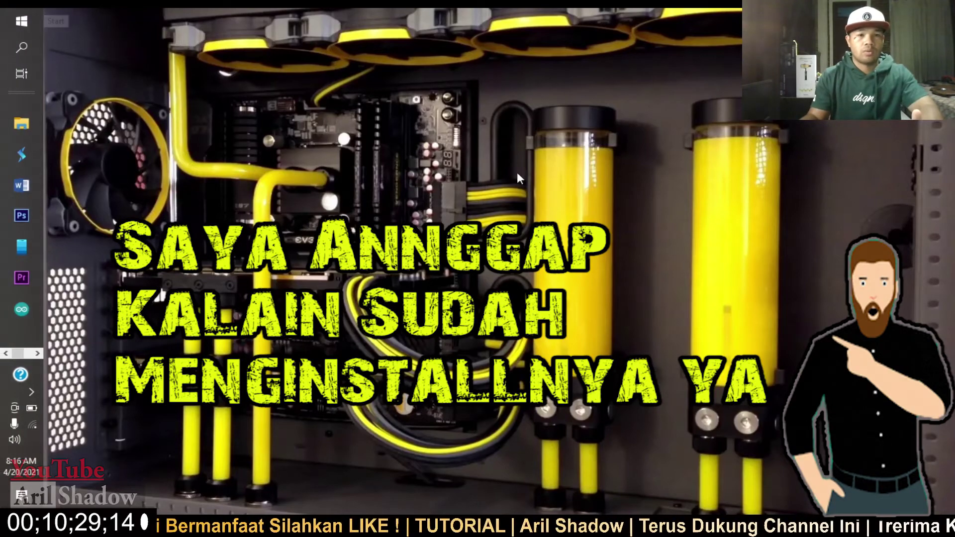
- Refresh the desktop
{"action": "right_click", "coordinate": [393, 137]}
{"action": "left_click", "coordinate": [448, 197]}
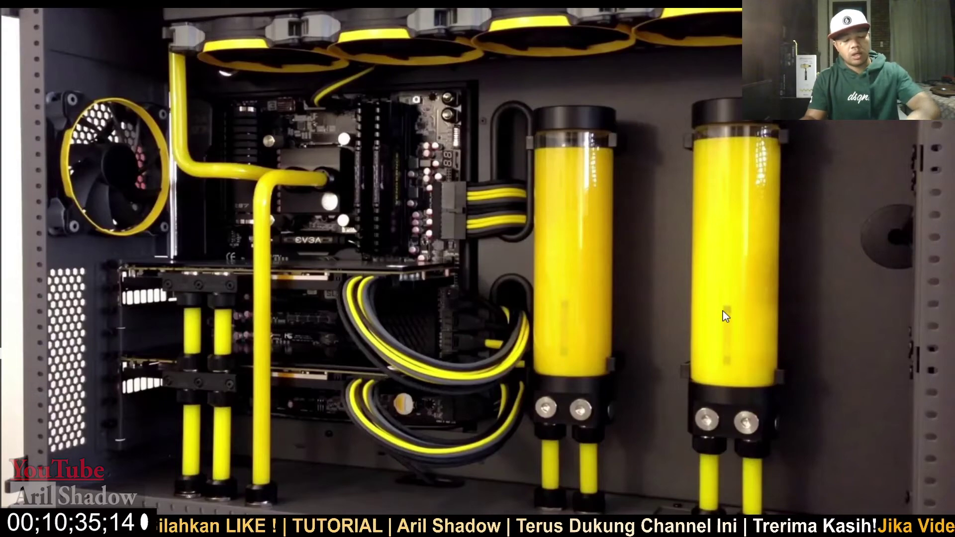
- Open DATA 1 (F:) in a new Explorer window and create a folder named PENTIG
{"action": "key", "text": "super+e"}
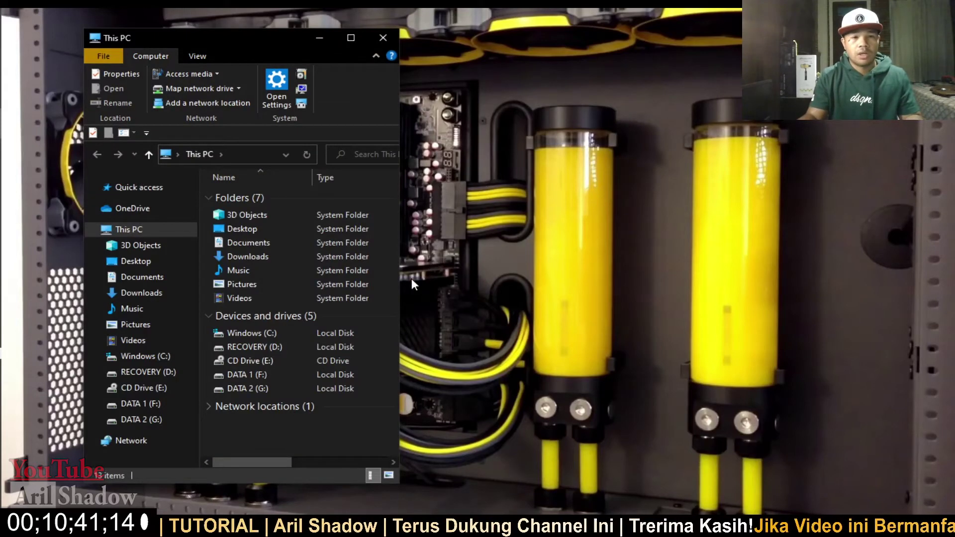
{"action": "double_click", "coordinate": [249, 374]}
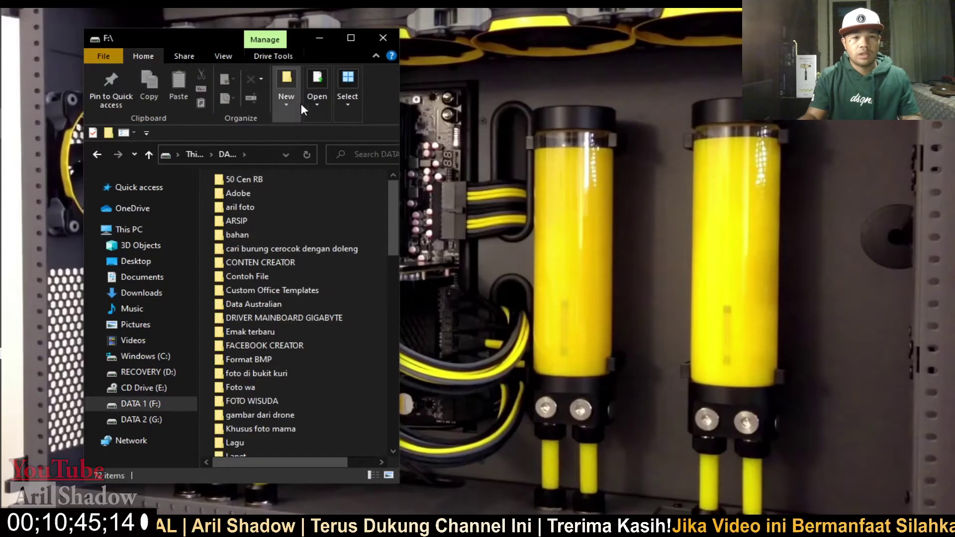
{"action": "left_click", "coordinate": [288, 76]}
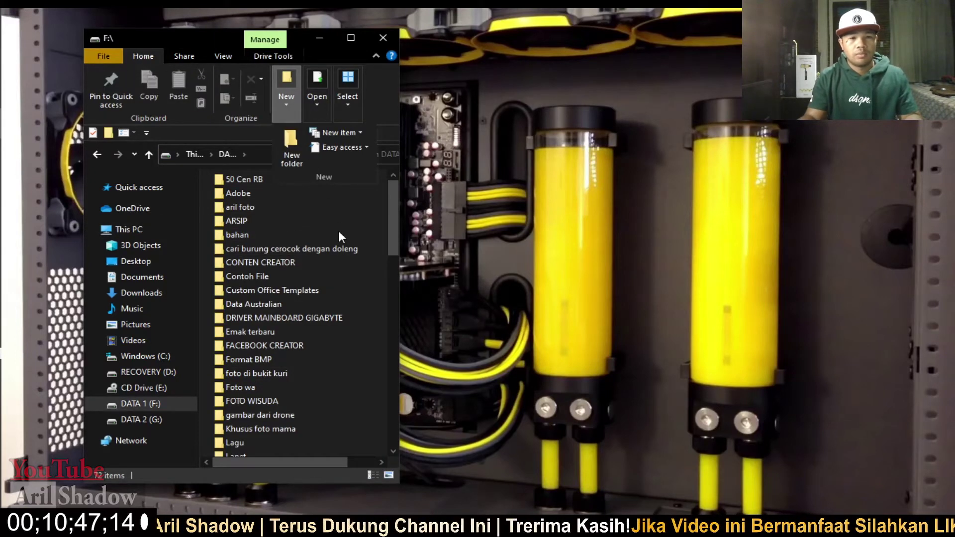
{"action": "left_click", "coordinate": [296, 144]}
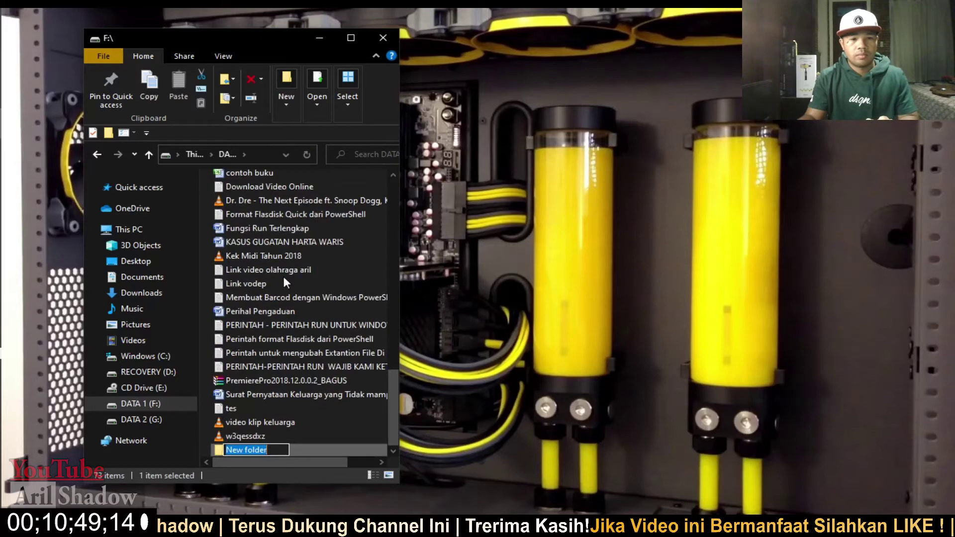
{"action": "type", "text": "PENTIG"}
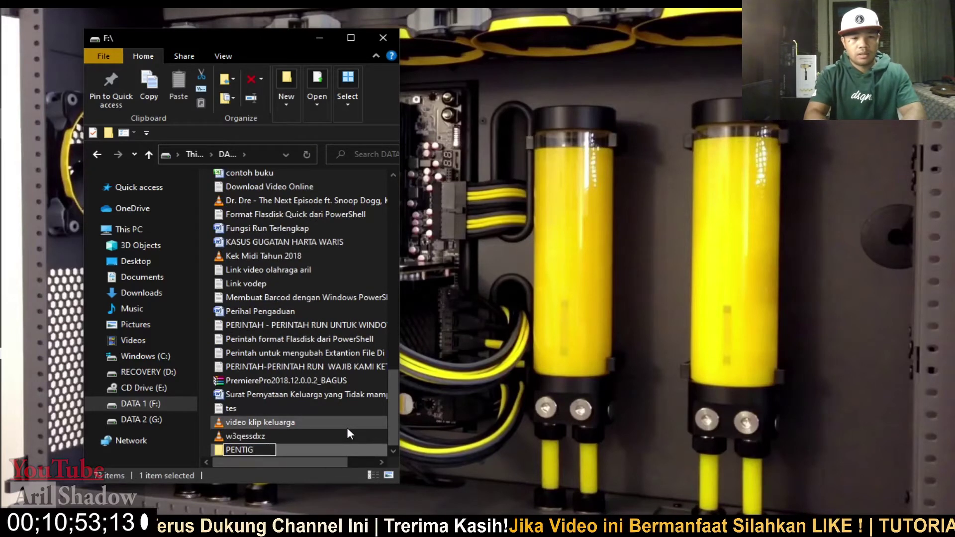
{"action": "key", "text": "Return"}
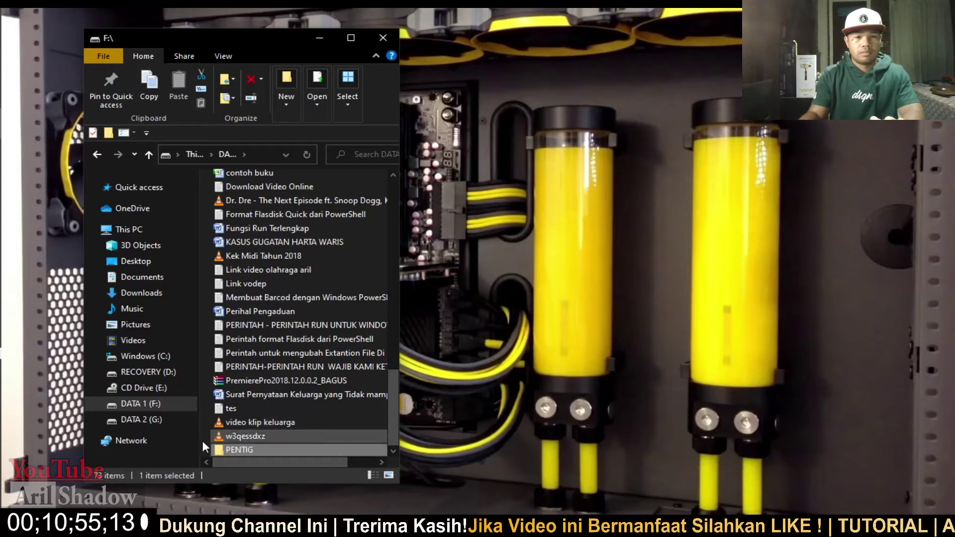
- Rename the PENTIG folder to PENTING
{"action": "right_click", "coordinate": [252, 450]}
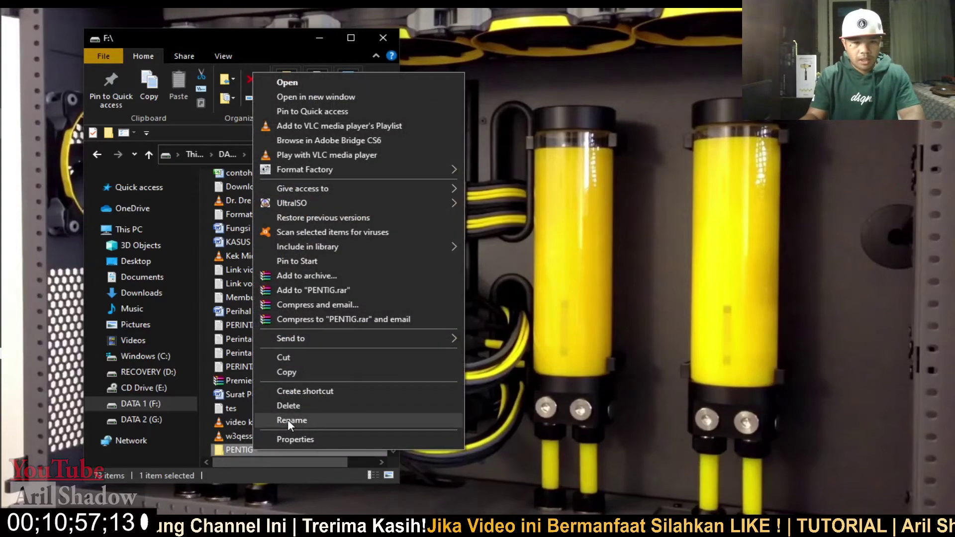
{"action": "left_click", "coordinate": [287, 419]}
{"action": "type", "text": "PENTING"}
{"action": "key", "text": "Return"}
- Refresh the desktop and bring the Explorer window back into focus
{"action": "left_click", "coordinate": [473, 326]}
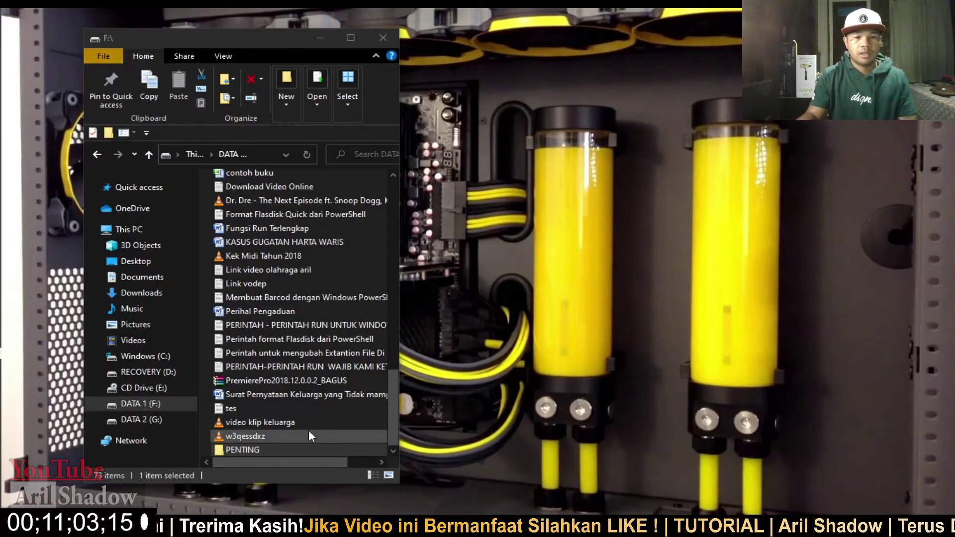
{"action": "right_click", "coordinate": [522, 337]}
{"action": "left_click", "coordinate": [550, 376]}
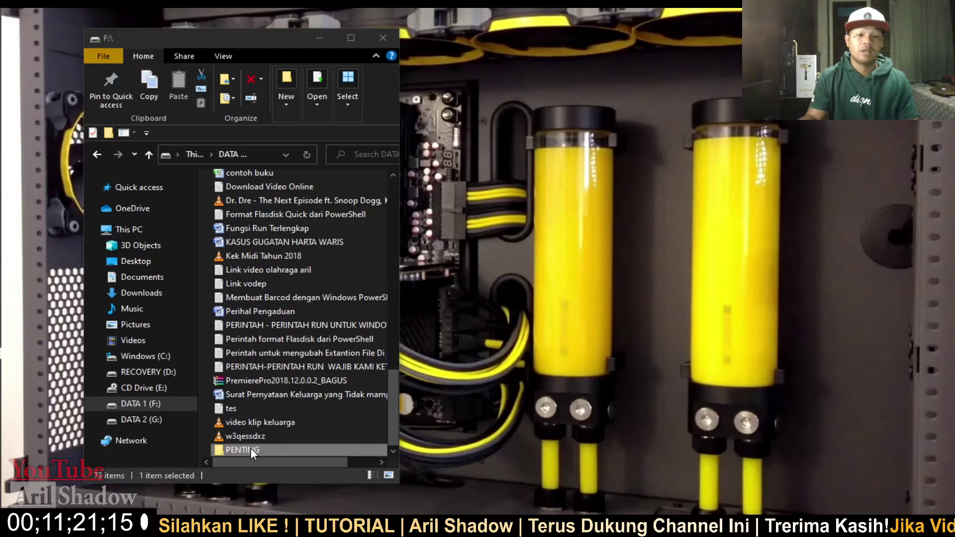
{"action": "left_click", "coordinate": [388, 389]}
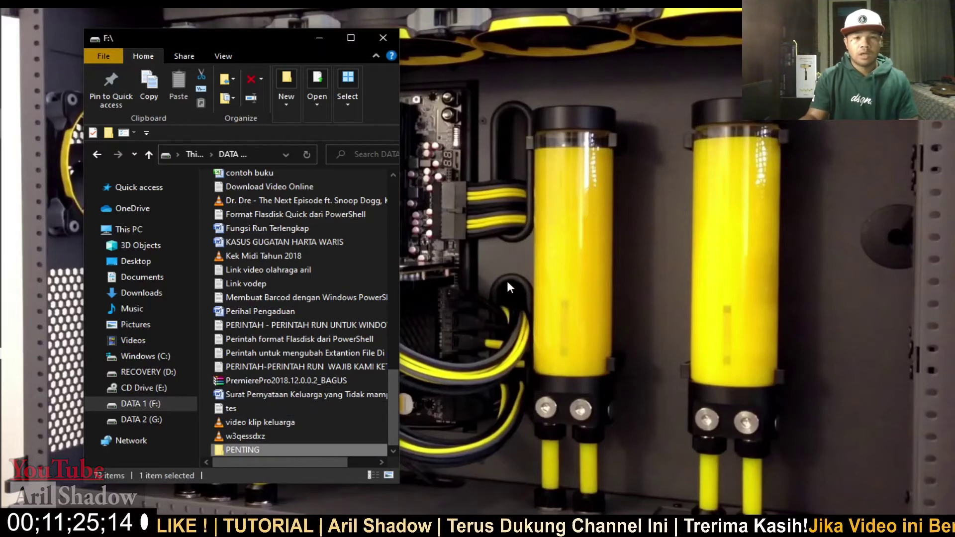
{"action": "left_click", "coordinate": [557, 299]}
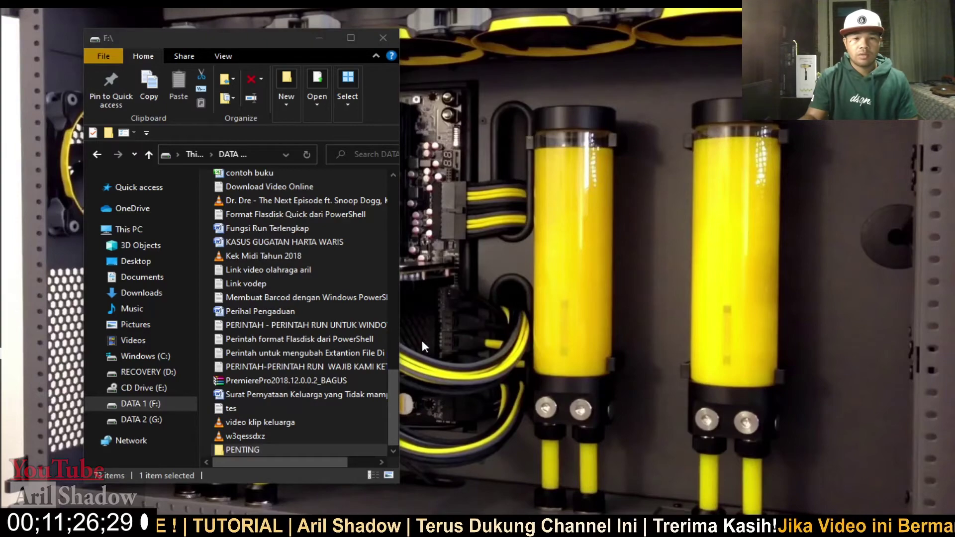
- Add the PENTING folder to PENTING.rar, keeping RAR format, and bring up the password prompt
{"action": "right_click", "coordinate": [246, 450]}
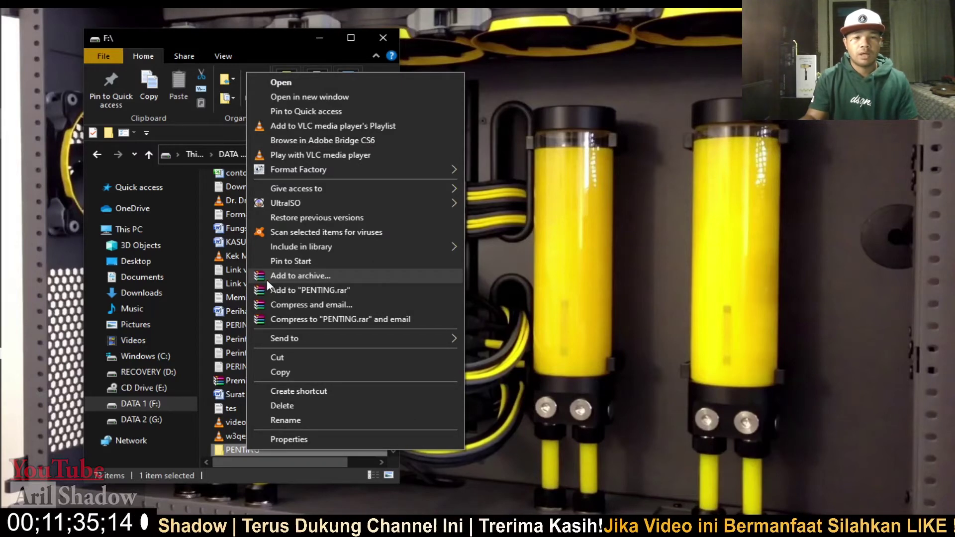
{"action": "left_click", "coordinate": [317, 279]}
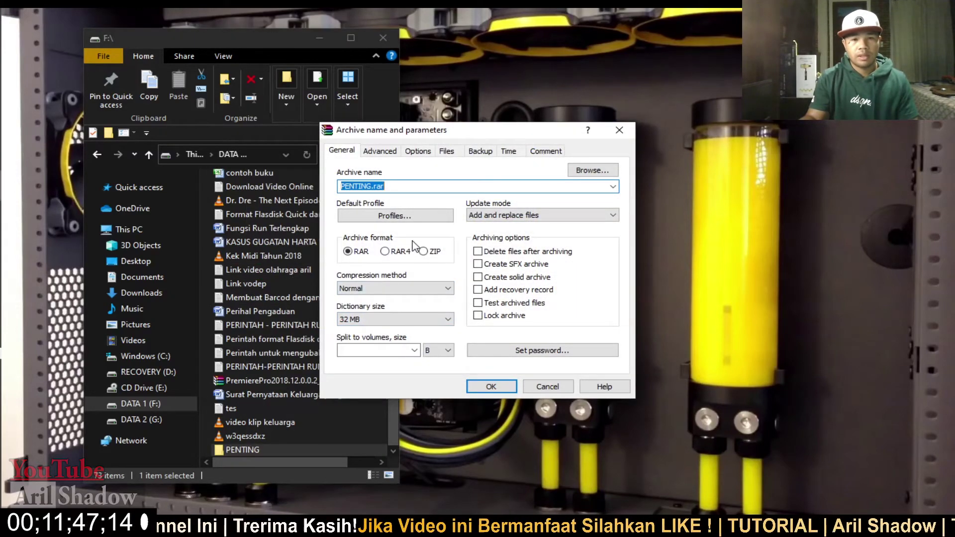
{"action": "left_click", "coordinate": [423, 252]}
{"action": "left_click", "coordinate": [385, 252]}
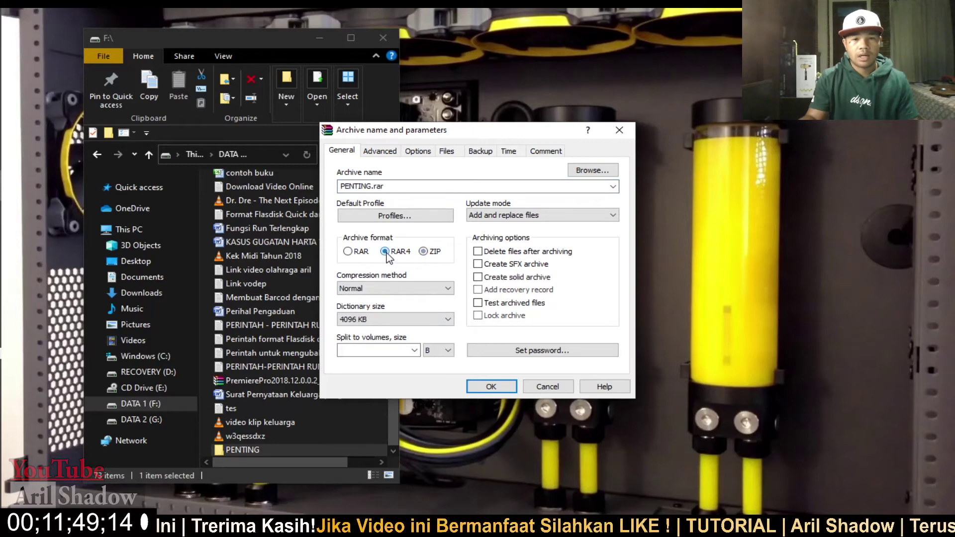
{"action": "left_click", "coordinate": [349, 252]}
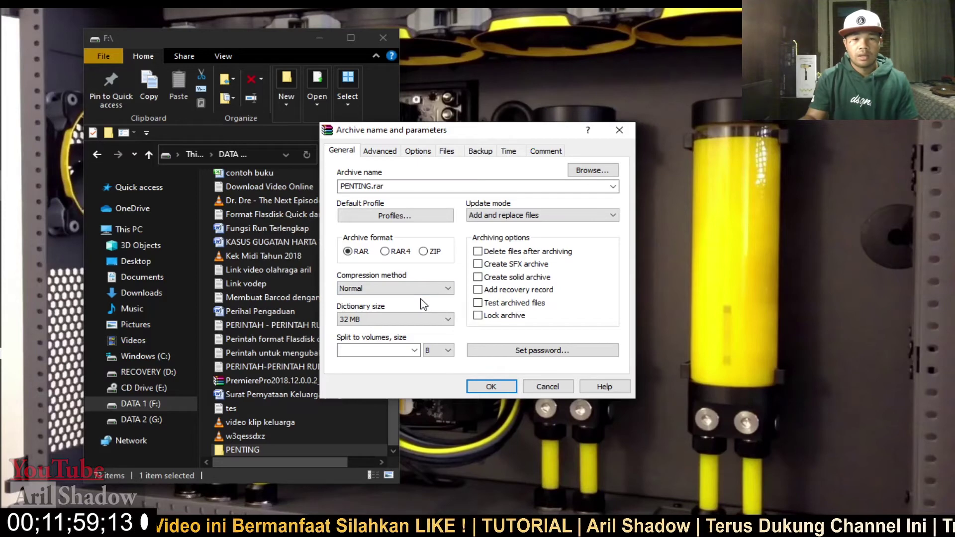
{"action": "left_click", "coordinate": [505, 354]}
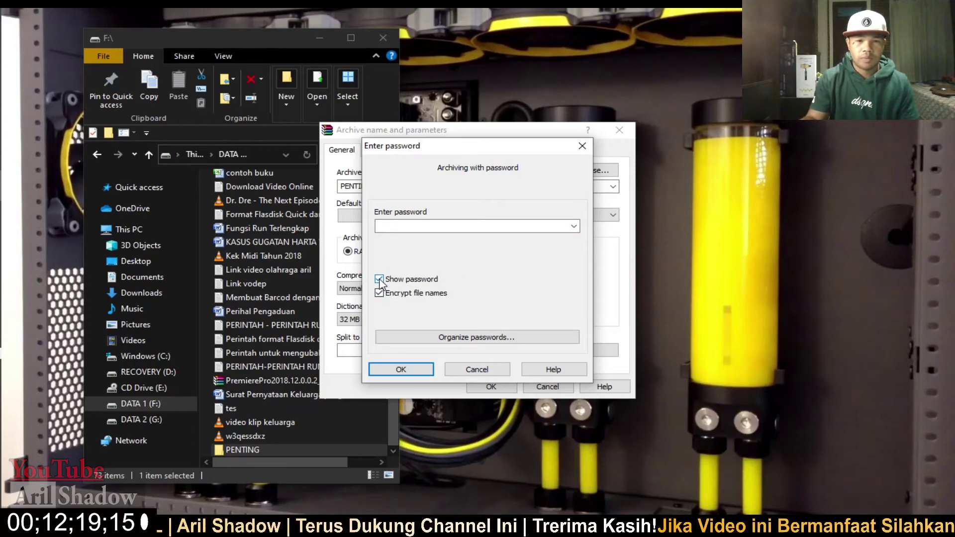
- Enter and confirm a hidden 4-character password, then create the encrypted PENTING.rar archive
{"action": "left_click", "coordinate": [379, 280]}
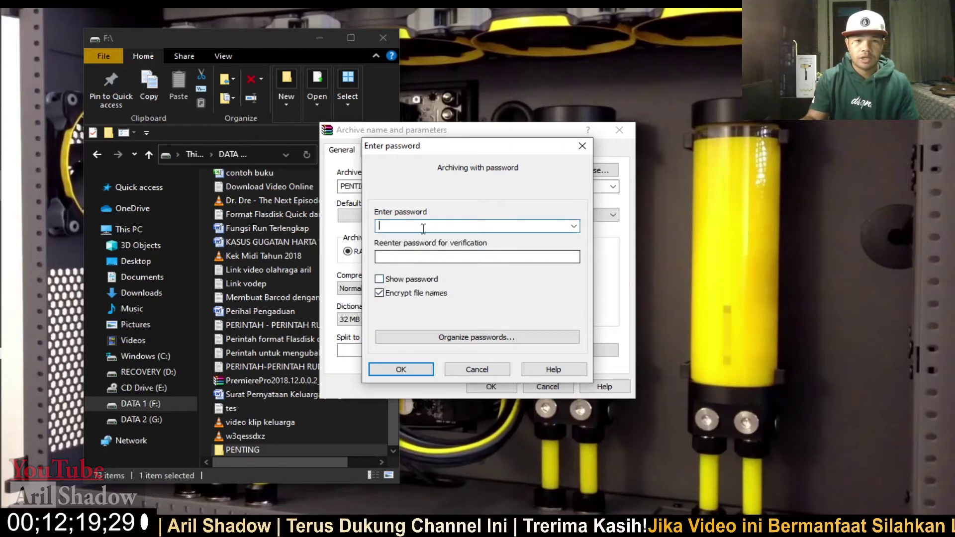
{"action": "left_click", "coordinate": [379, 280]}
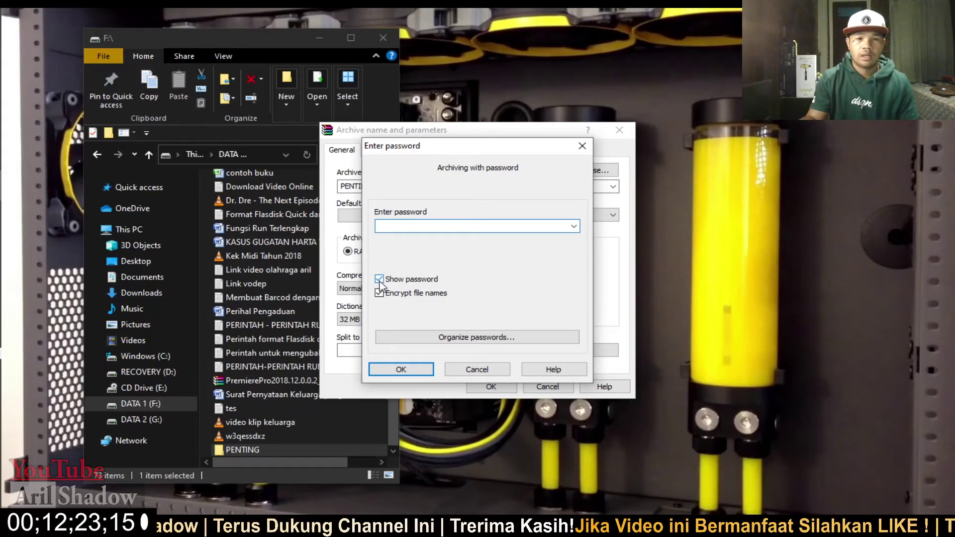
{"action": "left_click", "coordinate": [379, 279]}
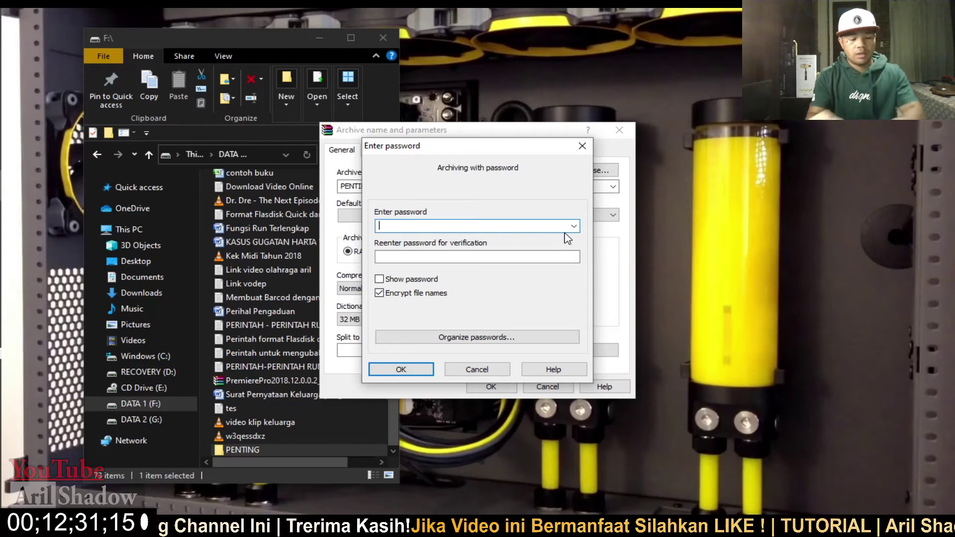
{"action": "type", "text": "1"}
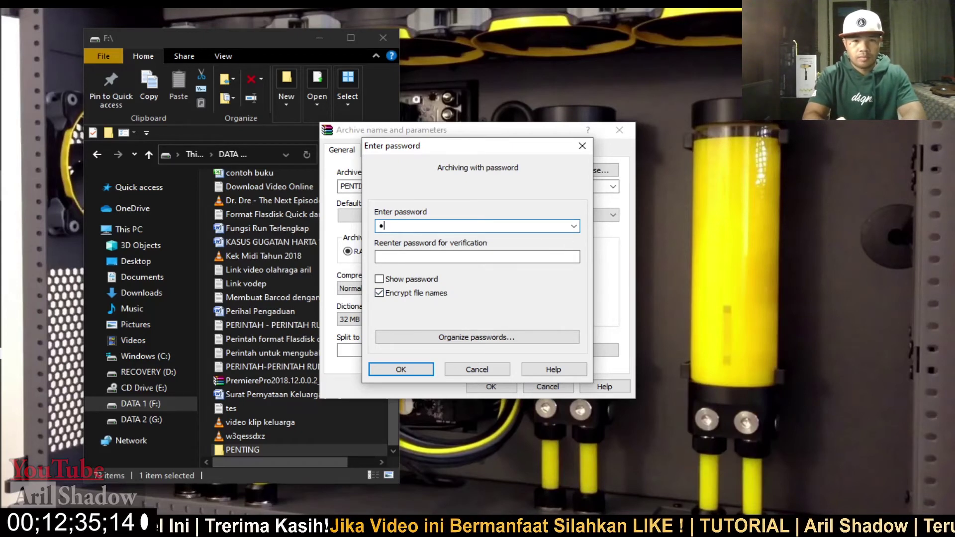
{"action": "key", "text": "Tab"}
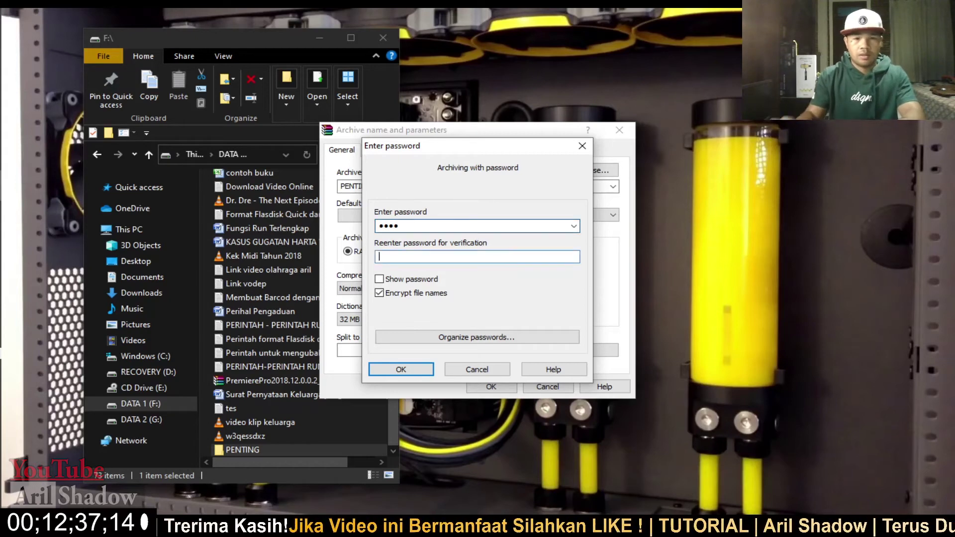
{"action": "type", "text": "1234"}
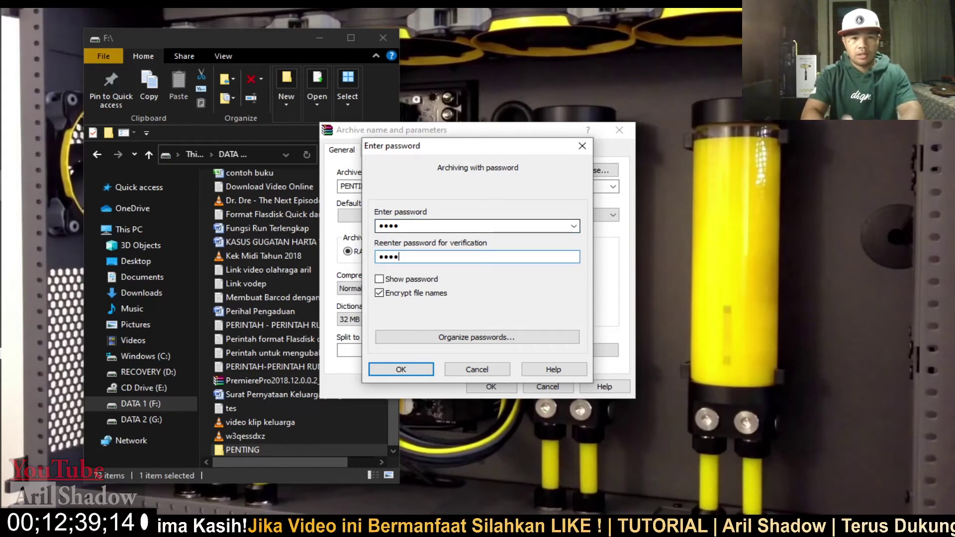
{"action": "left_click", "coordinate": [398, 371]}
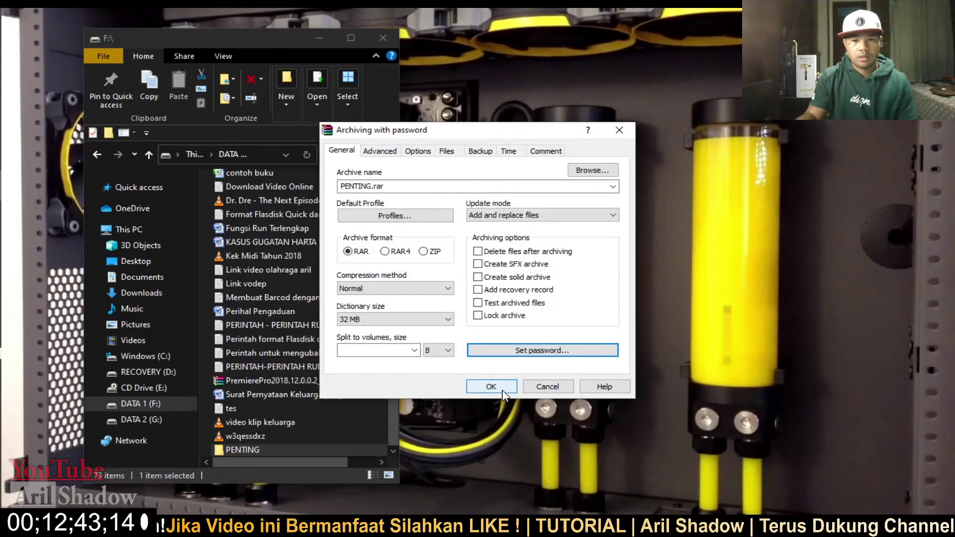
{"action": "left_click", "coordinate": [503, 388]}
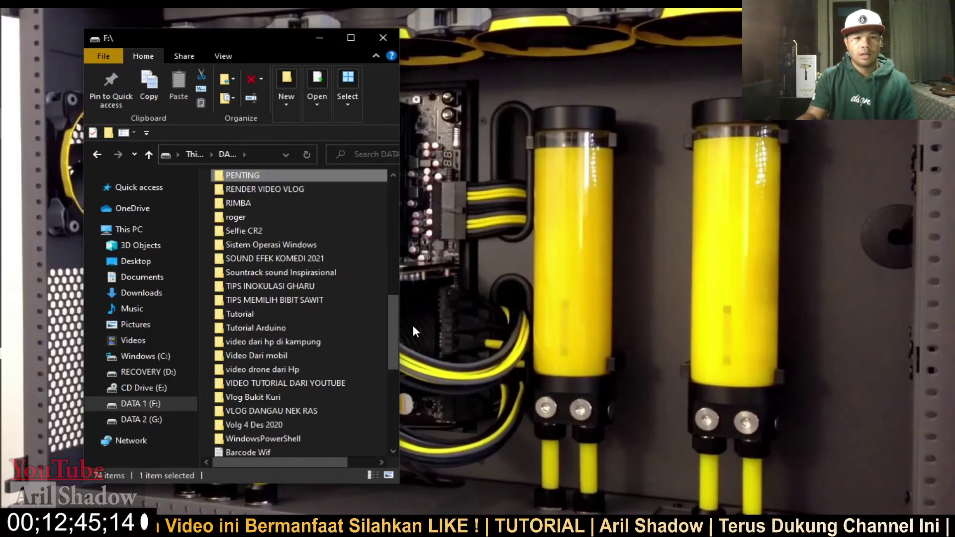
- Delete the PENTING folder on DATA 1 (F:), confirming Yes, leaving the 174-byte PENTING.rar
{"action": "scroll", "coordinate": [309, 262], "scroll_direction": "down", "scroll_amount": 7}
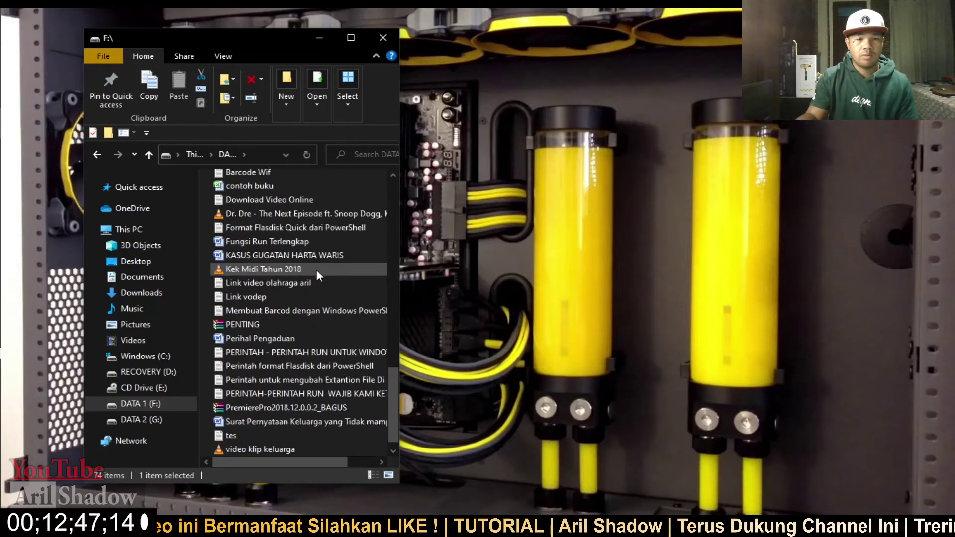
{"action": "scroll", "coordinate": [316, 270], "scroll_direction": "down", "scroll_amount": 1}
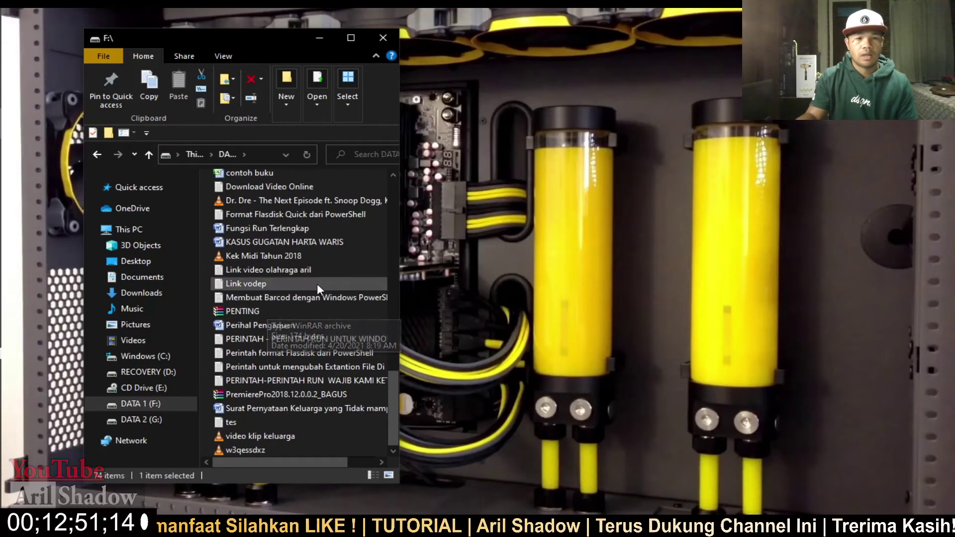
{"action": "scroll", "coordinate": [317, 284], "scroll_direction": "up", "scroll_amount": 18}
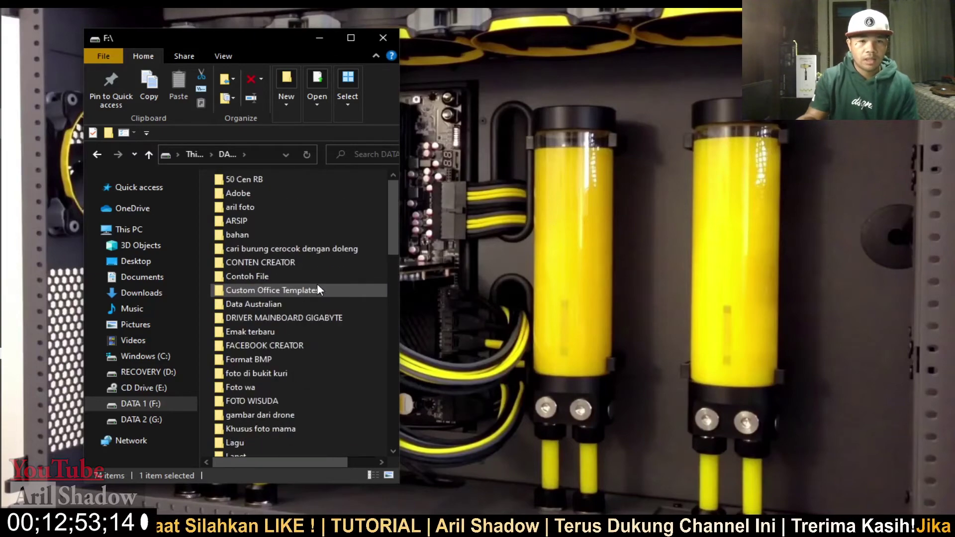
{"action": "scroll", "coordinate": [286, 268], "scroll_direction": "down", "scroll_amount": 2}
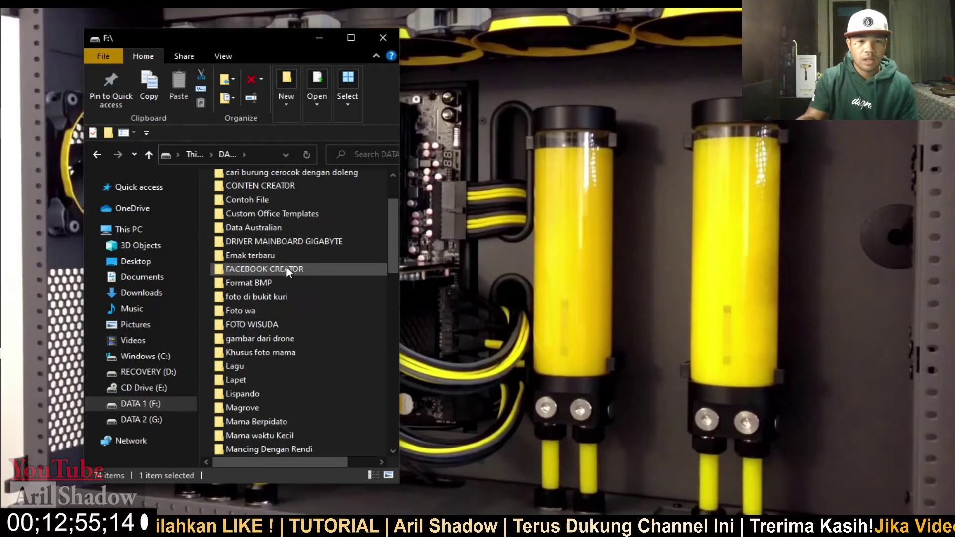
{"action": "scroll", "coordinate": [287, 268], "scroll_direction": "down", "scroll_amount": 1}
{"action": "scroll", "coordinate": [317, 312], "scroll_direction": "down", "scroll_amount": 2}
{"action": "scroll", "coordinate": [315, 317], "scroll_direction": "up", "scroll_amount": 2}
{"action": "scroll", "coordinate": [311, 322], "scroll_direction": "down", "scroll_amount": 1}
{"action": "scroll", "coordinate": [291, 381], "scroll_direction": "down", "scroll_amount": 3}
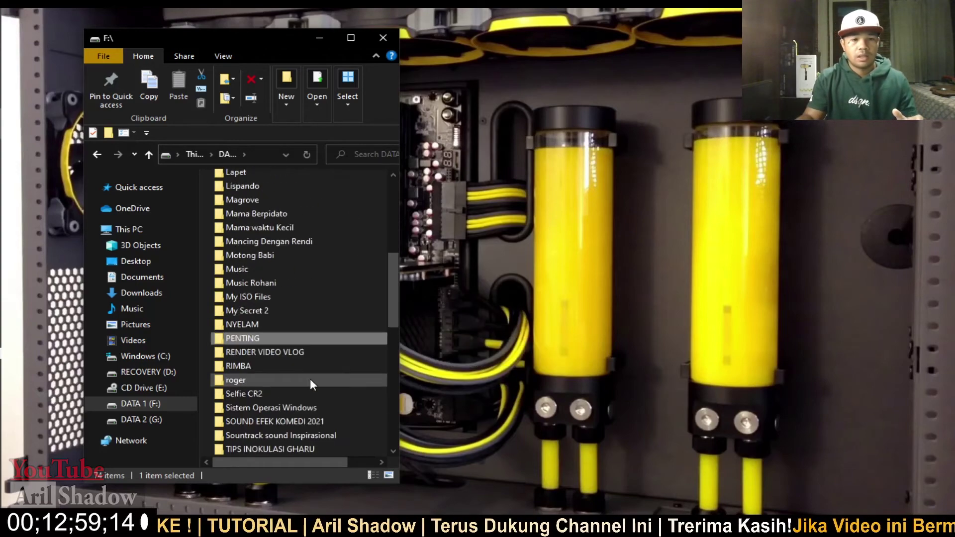
{"action": "right_click", "coordinate": [260, 338]}
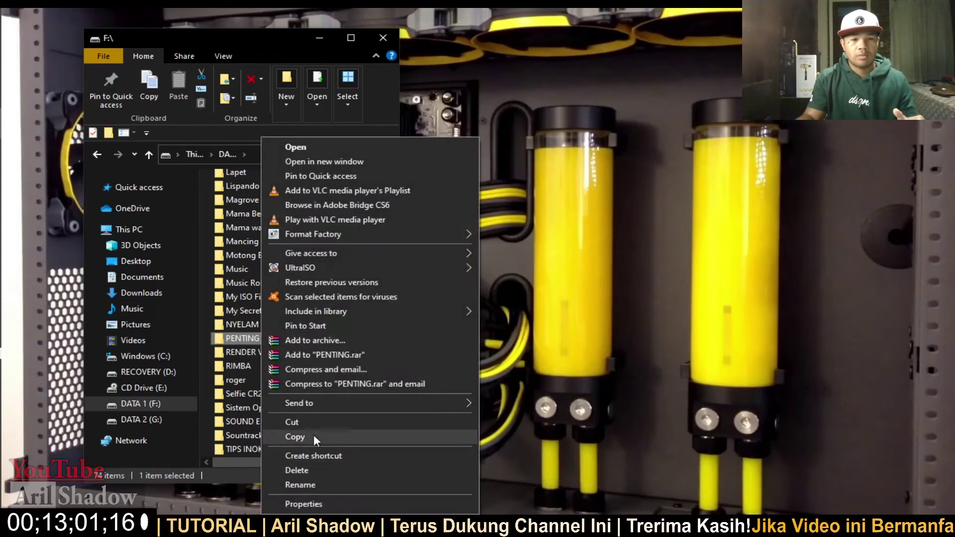
{"action": "left_click", "coordinate": [309, 470]}
{"action": "left_click", "coordinate": [532, 322]}
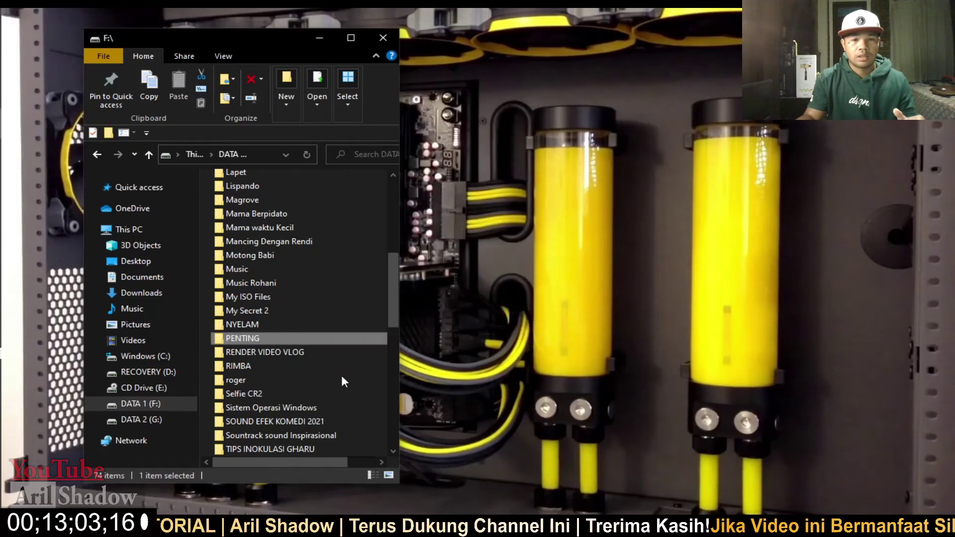
{"action": "scroll", "coordinate": [318, 381], "scroll_direction": "down", "scroll_amount": 10}
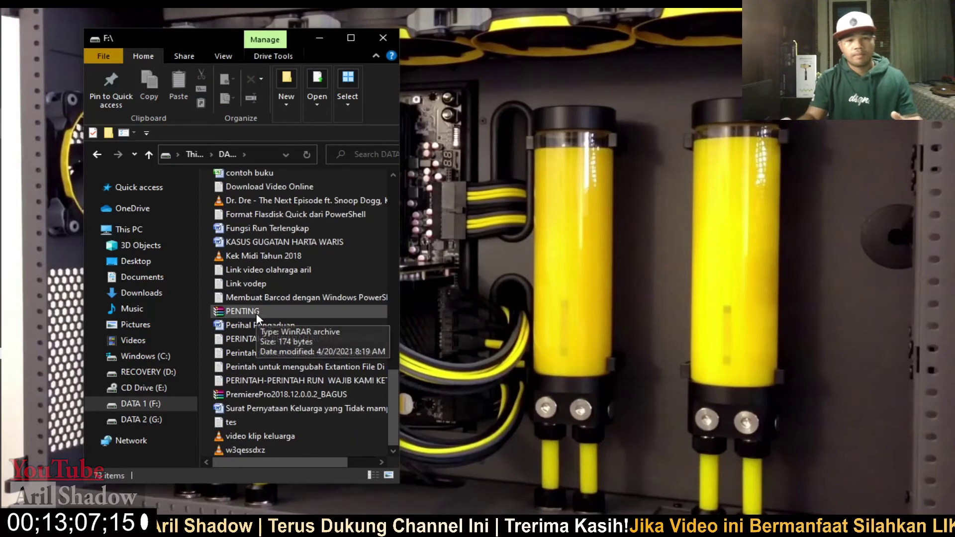
{"action": "left_click", "coordinate": [231, 310]}
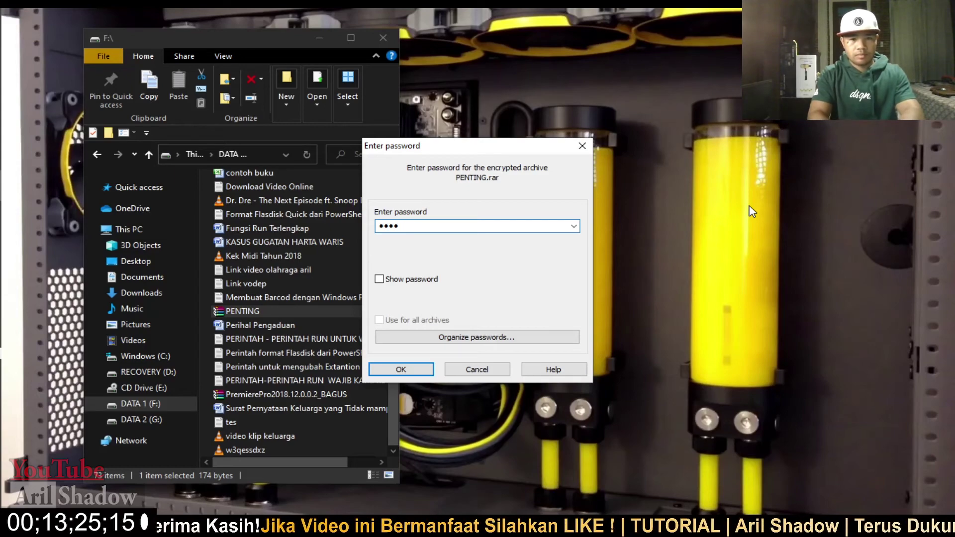
{"action": "key", "text": "Return"}
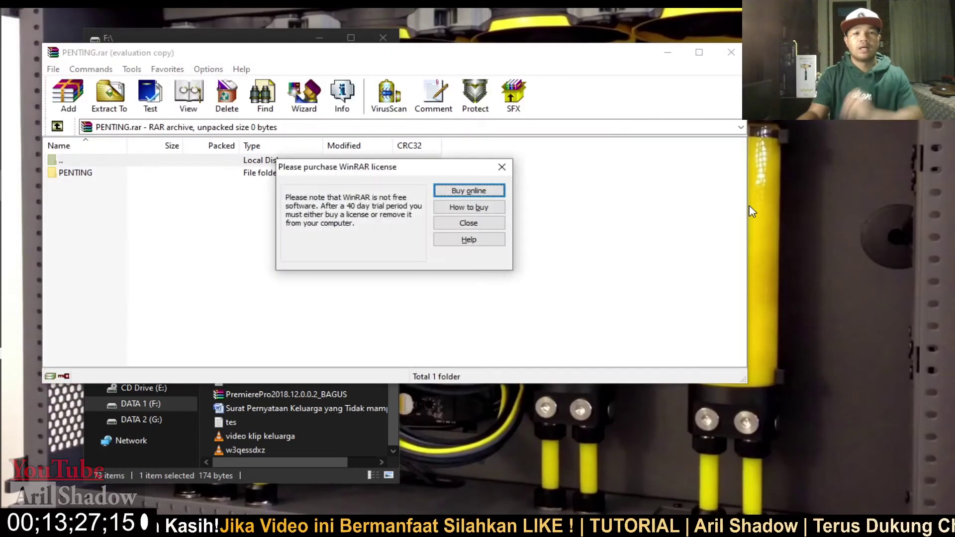
{"action": "left_click", "coordinate": [510, 170]}
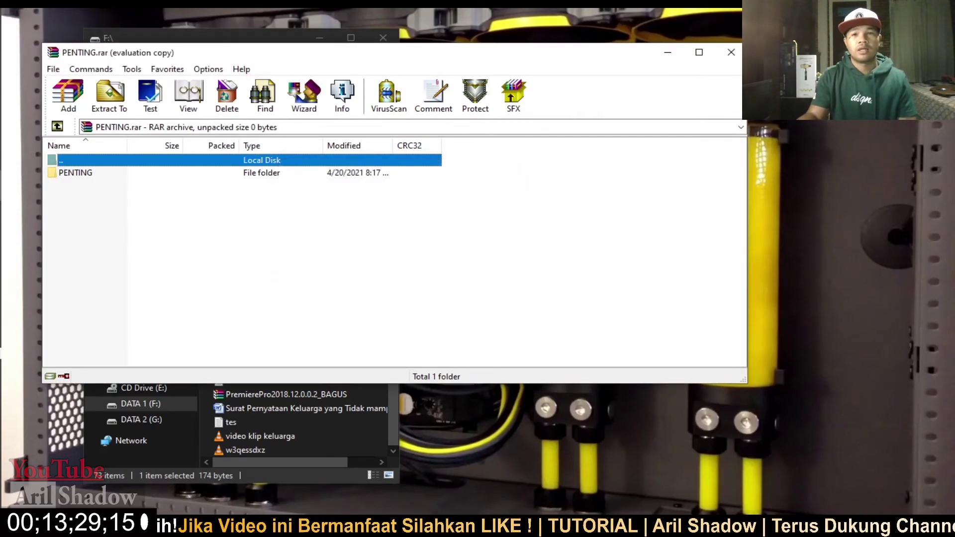
{"action": "left_click", "coordinate": [733, 52]}
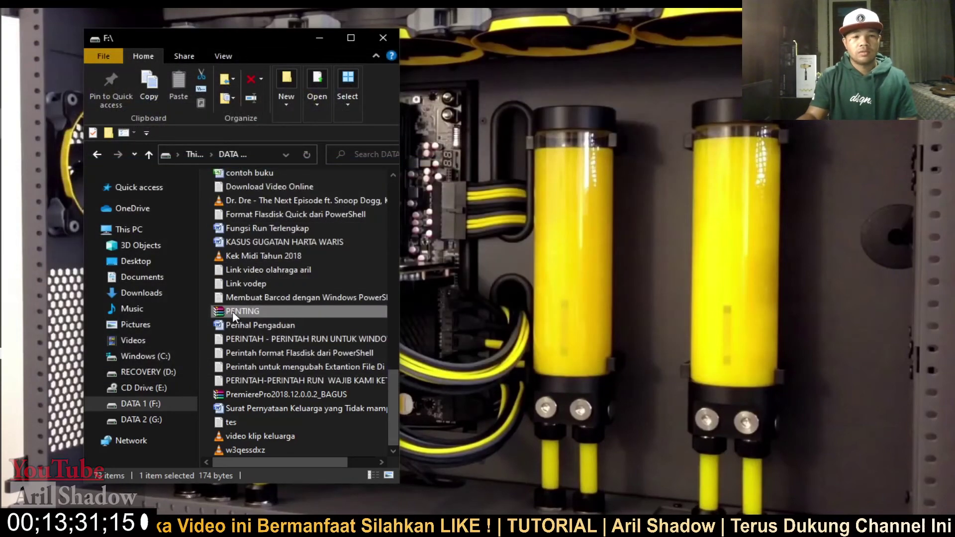
{"action": "double_click", "coordinate": [232, 312]}
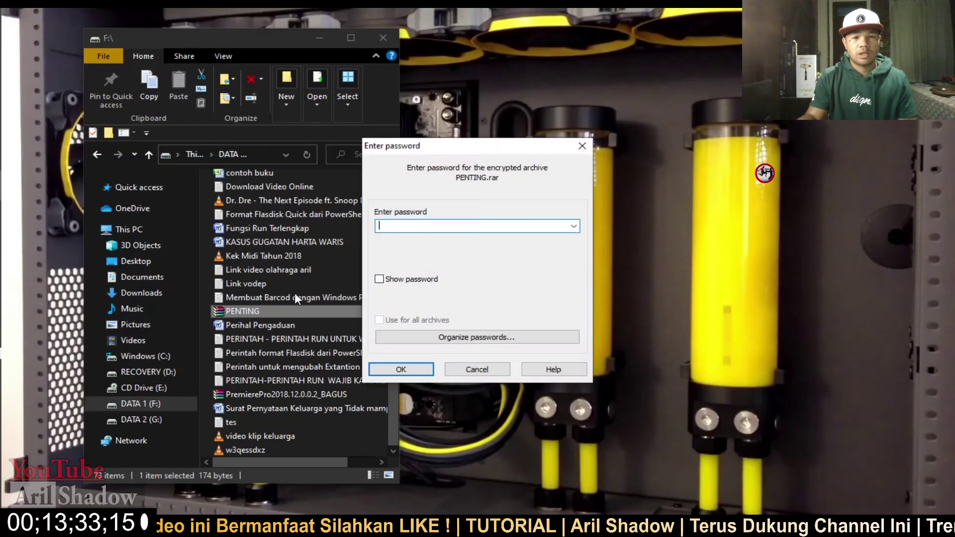
{"action": "type", "text": "******"}
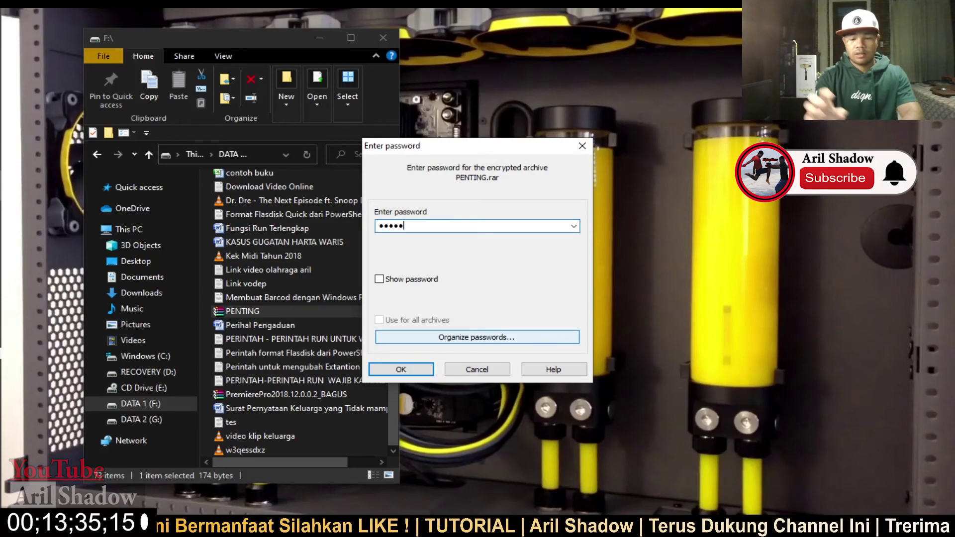
{"action": "key", "text": "Return"}
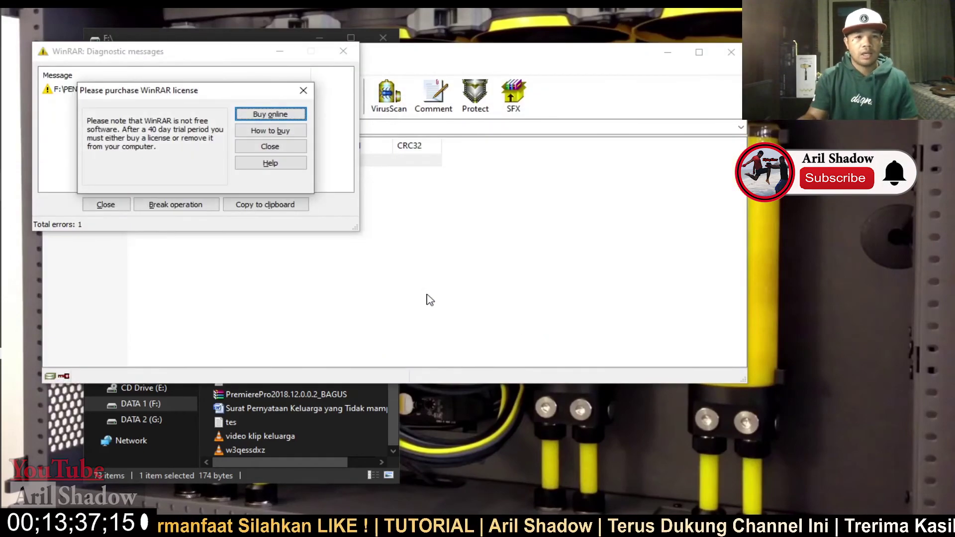
{"action": "left_click", "coordinate": [303, 91]}
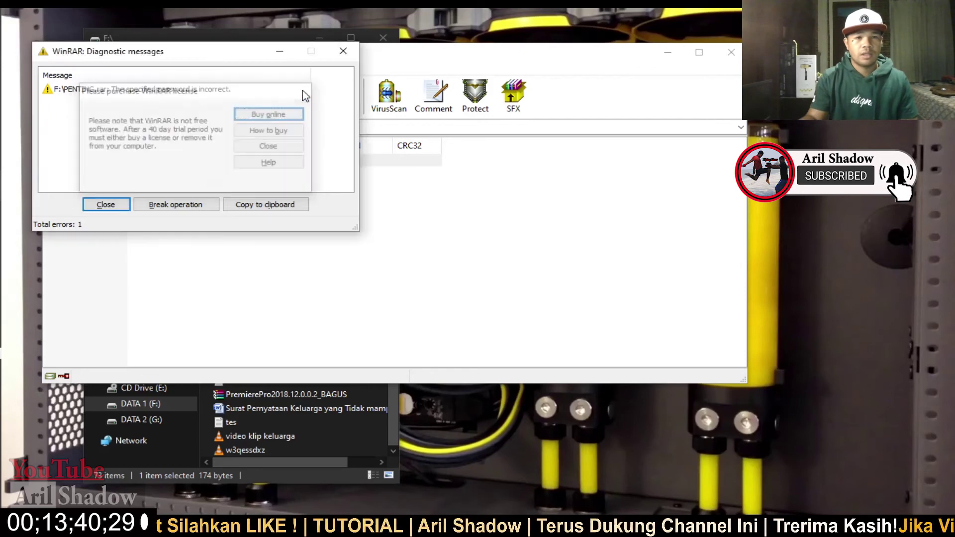
{"action": "left_click", "coordinate": [343, 51]}
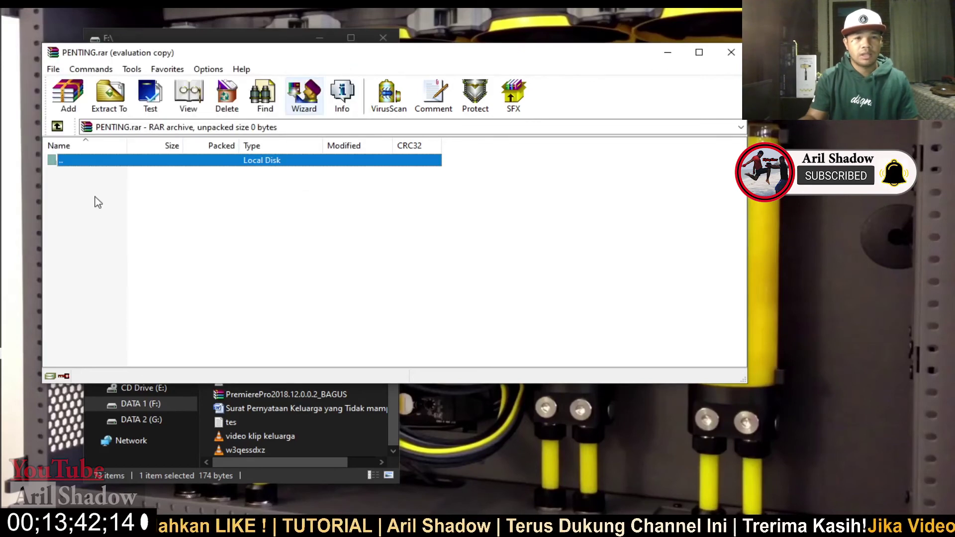
{"action": "double_click", "coordinate": [175, 164]}
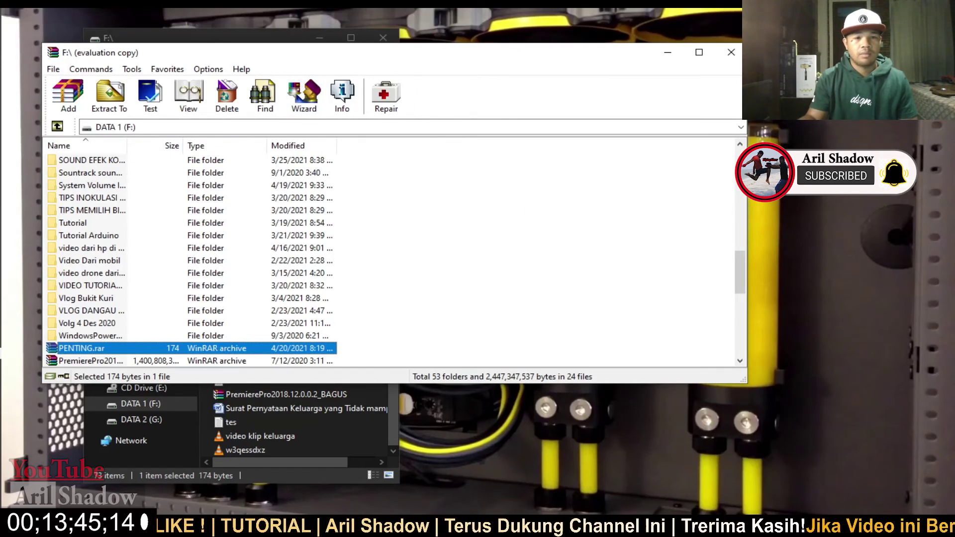
{"action": "left_click", "coordinate": [731, 53]}
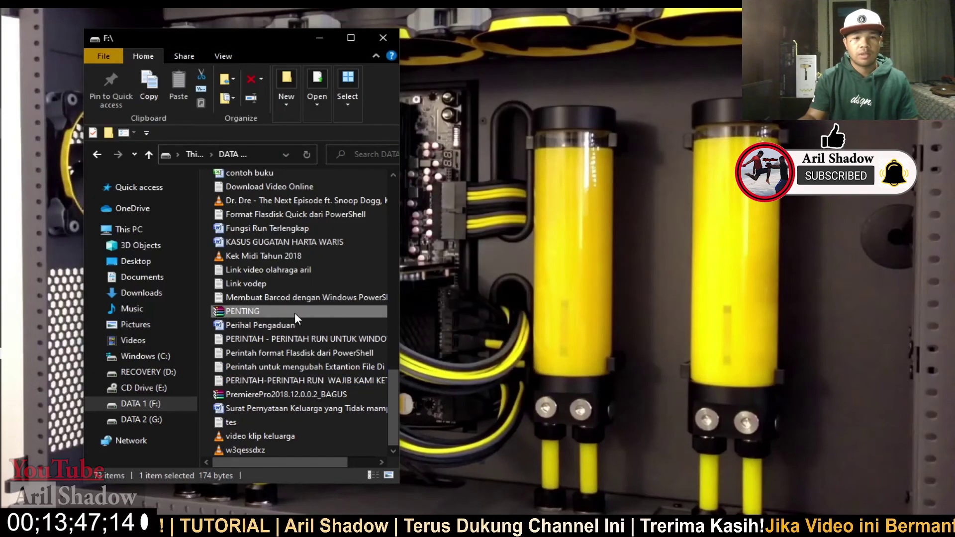